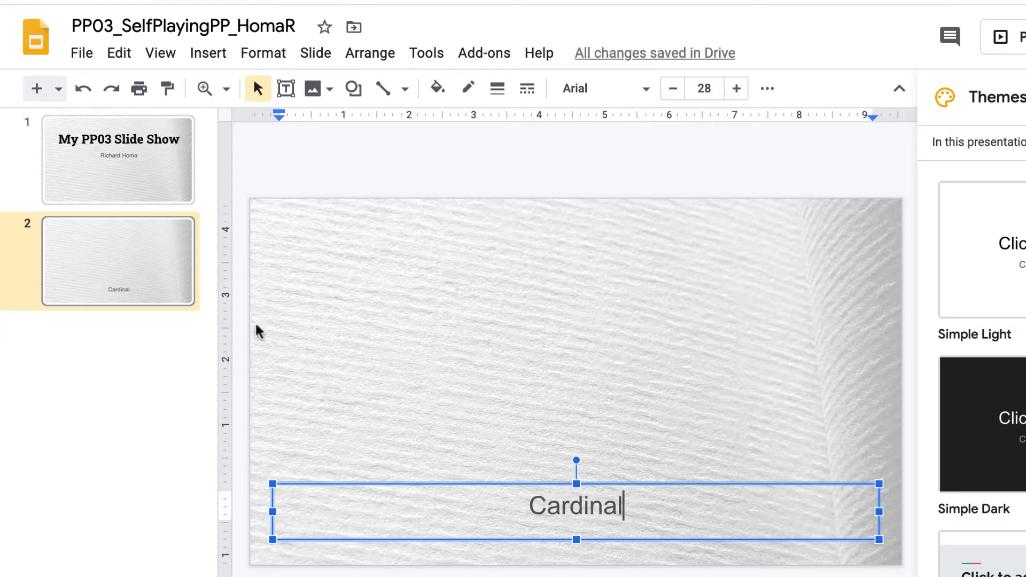
Open a new browser tab and search Google Images for "cardinal".
{"action": "left_click", "coordinate": [457, 161]}
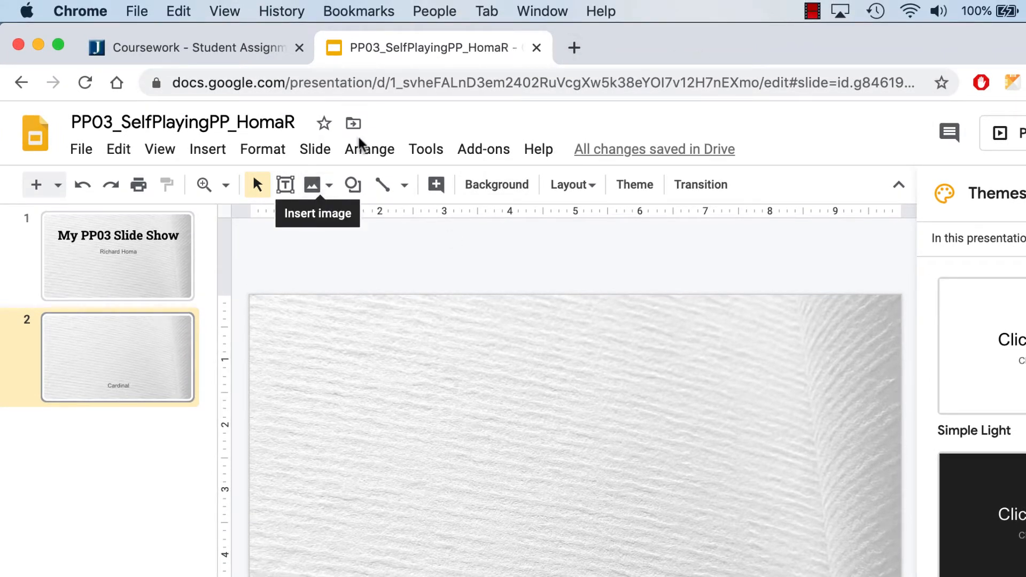
{"action": "left_click", "coordinate": [575, 47]}
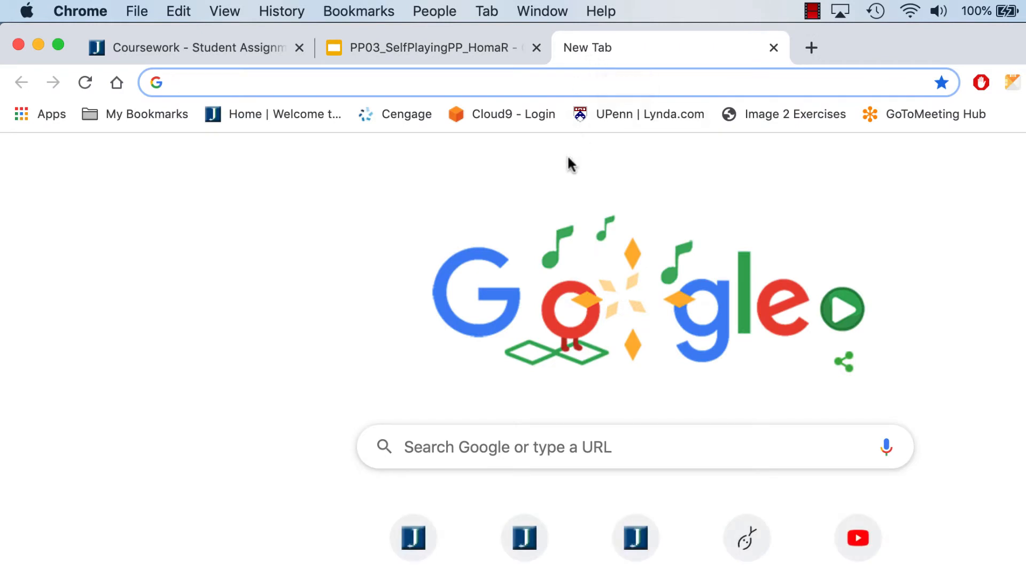
{"action": "left_click", "coordinate": [517, 449]}
{"action": "type", "text": "cardinal"}
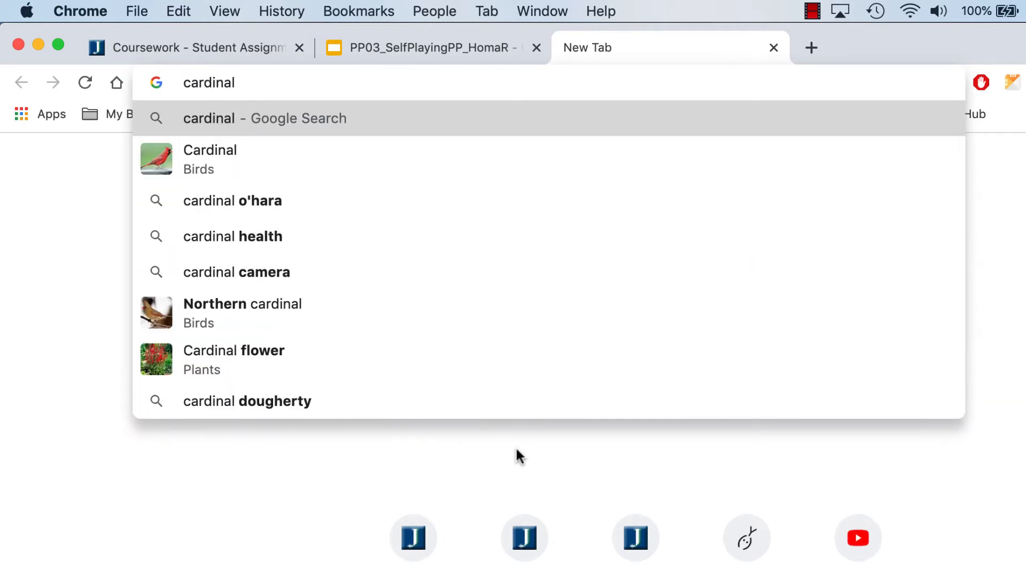
{"action": "key", "text": "Return"}
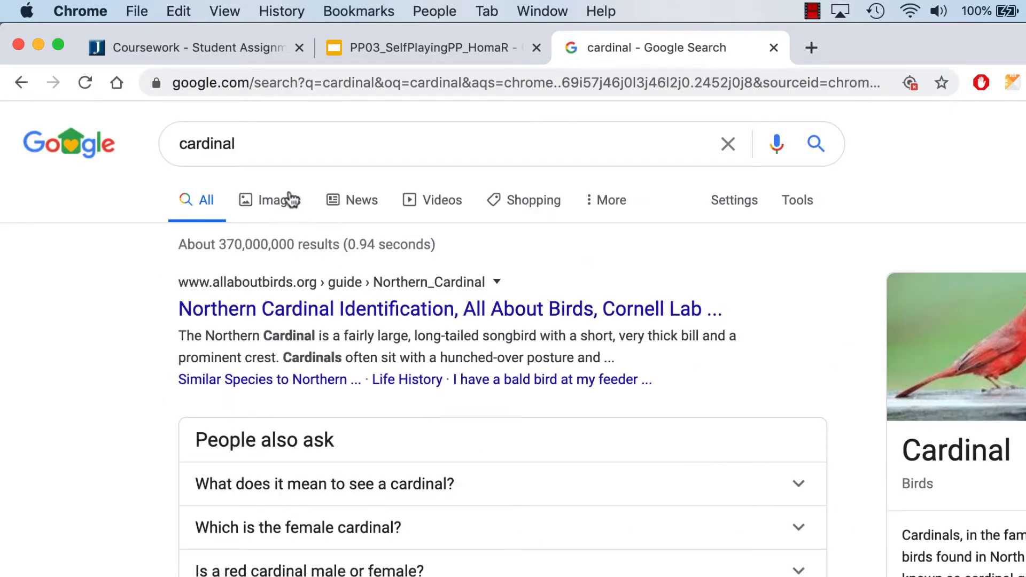
{"action": "left_click", "coordinate": [287, 199]}
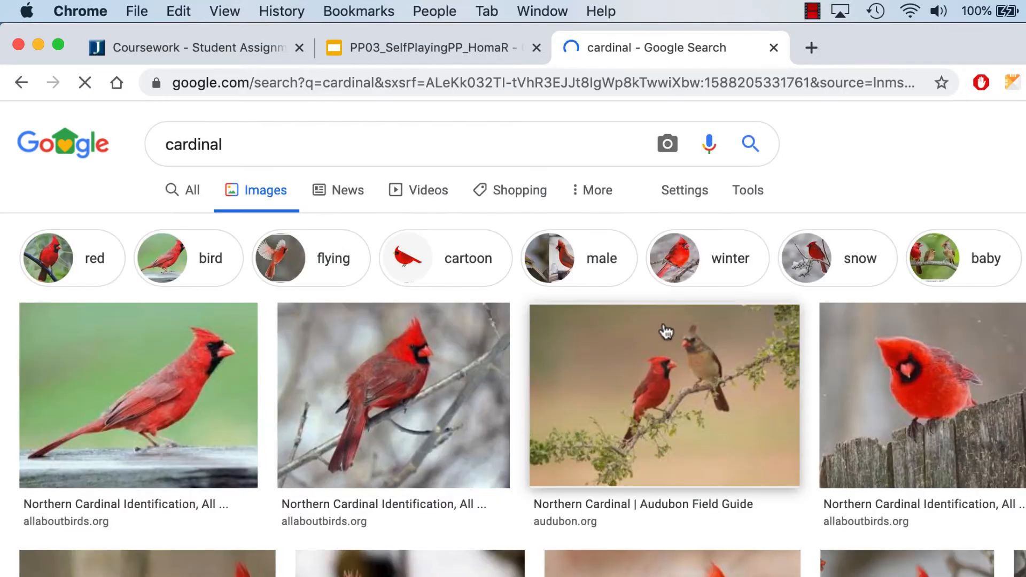
Find the picture of the red cardinal perched on a wooden fence in the image results and copy it.
{"action": "scroll", "coordinate": [584, 344], "scroll_direction": "down", "scroll_amount": 2}
{"action": "scroll", "coordinate": [854, 349], "scroll_direction": "down", "scroll_amount": 2}
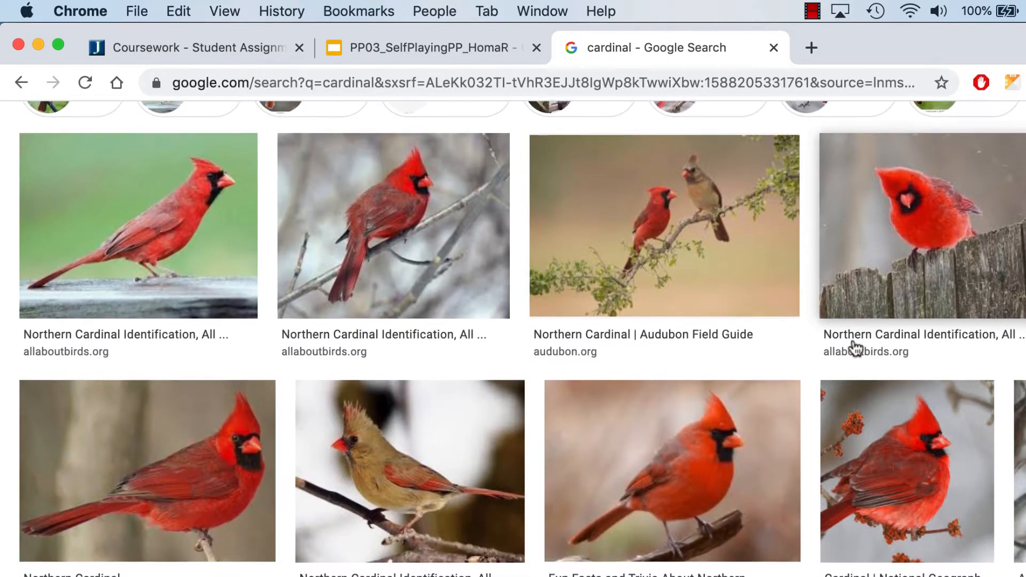
{"action": "scroll", "coordinate": [740, 428], "scroll_direction": "down", "scroll_amount": 3}
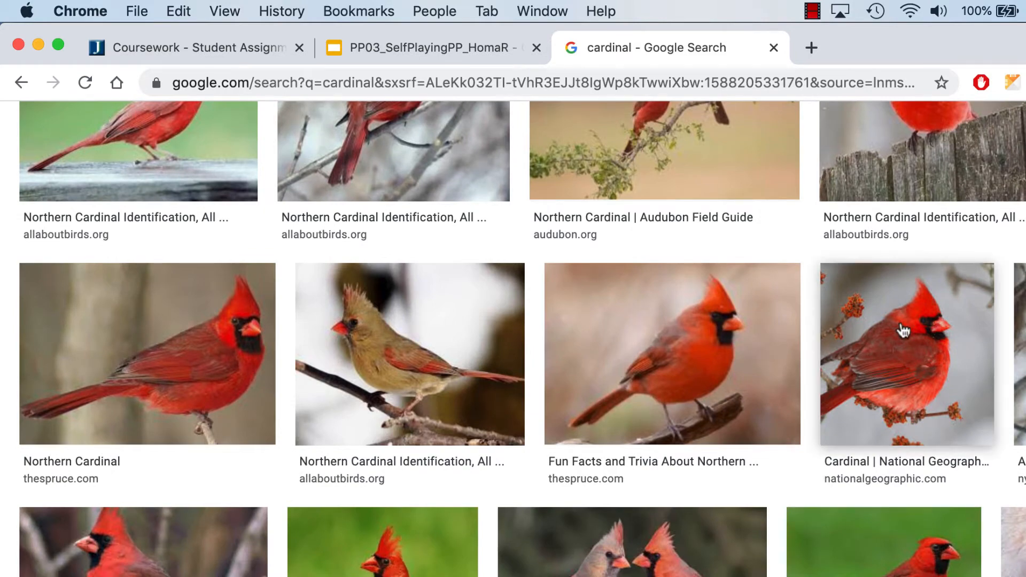
{"action": "scroll", "coordinate": [916, 284], "scroll_direction": "up", "scroll_amount": 5}
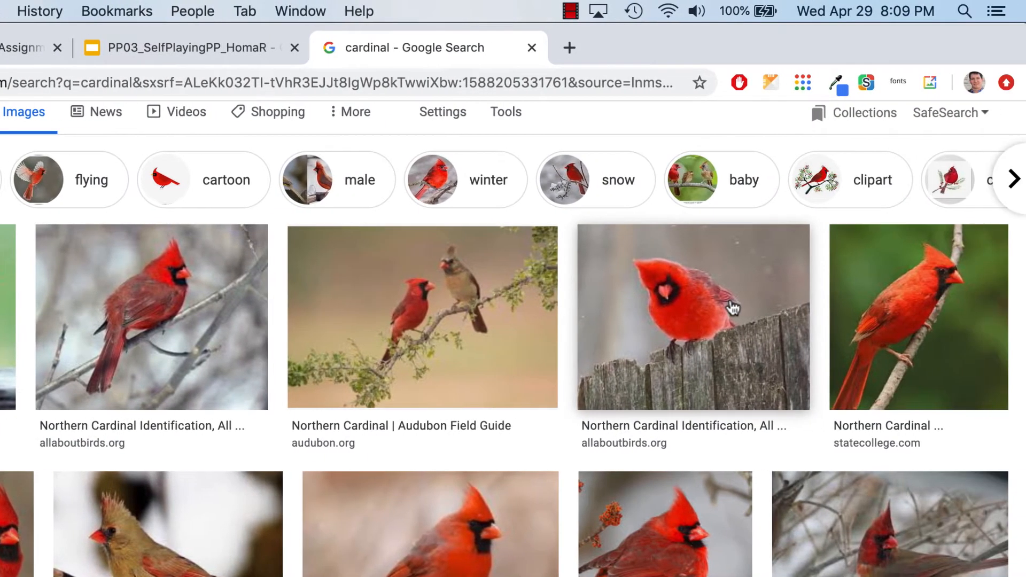
{"action": "left_click", "coordinate": [733, 309]}
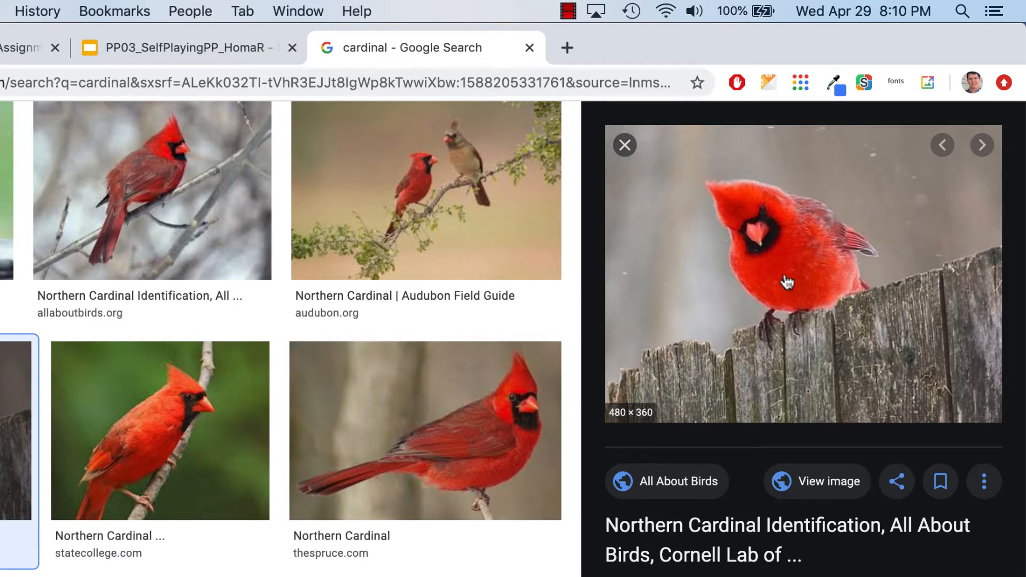
{"action": "right_click", "coordinate": [824, 265]}
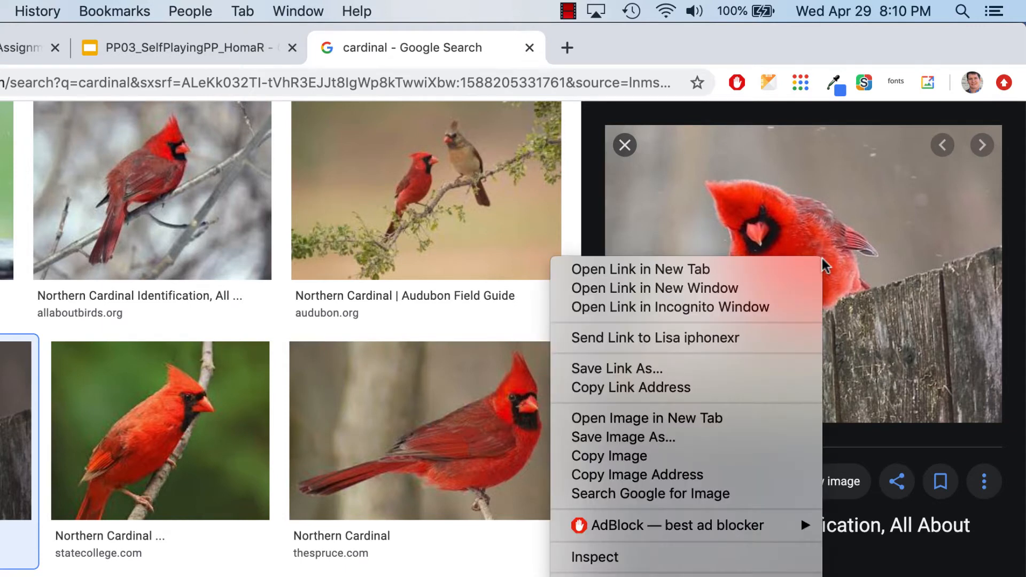
{"action": "left_click", "coordinate": [631, 387]}
Return to the PP03_SelfPlayingPP presentation, paste the cardinal picture onto slide 2 and place it above the caption.
{"action": "left_click", "coordinate": [214, 38]}
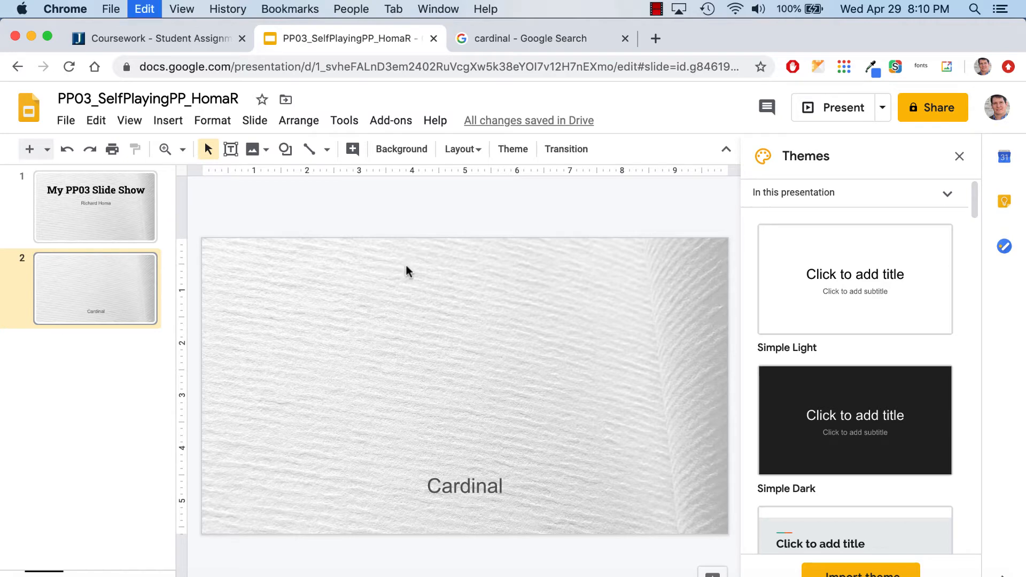
{"action": "key", "text": "super+v"}
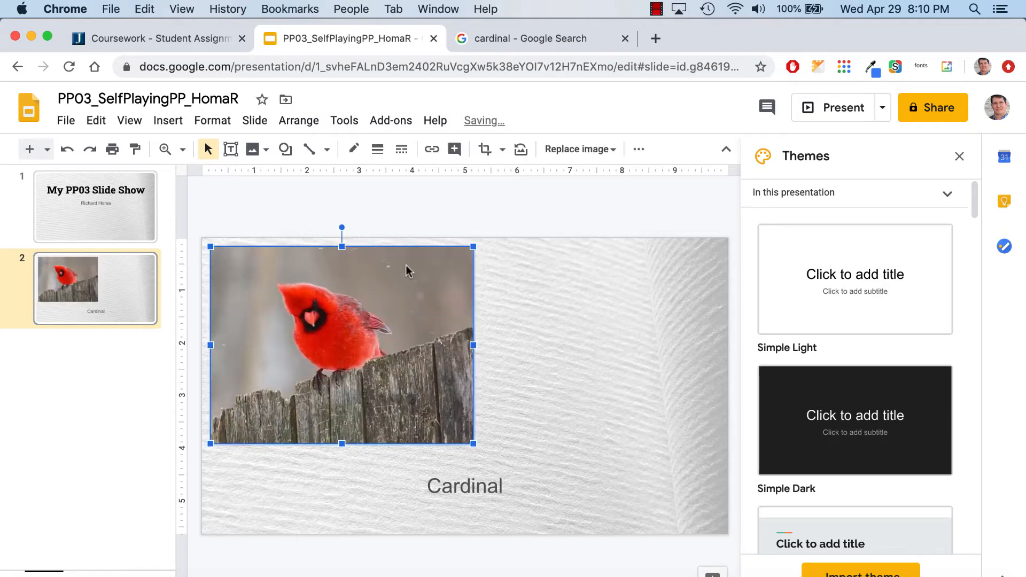
{"action": "left_click_drag", "start_coordinate": [402, 326], "coordinate": [537, 353]}
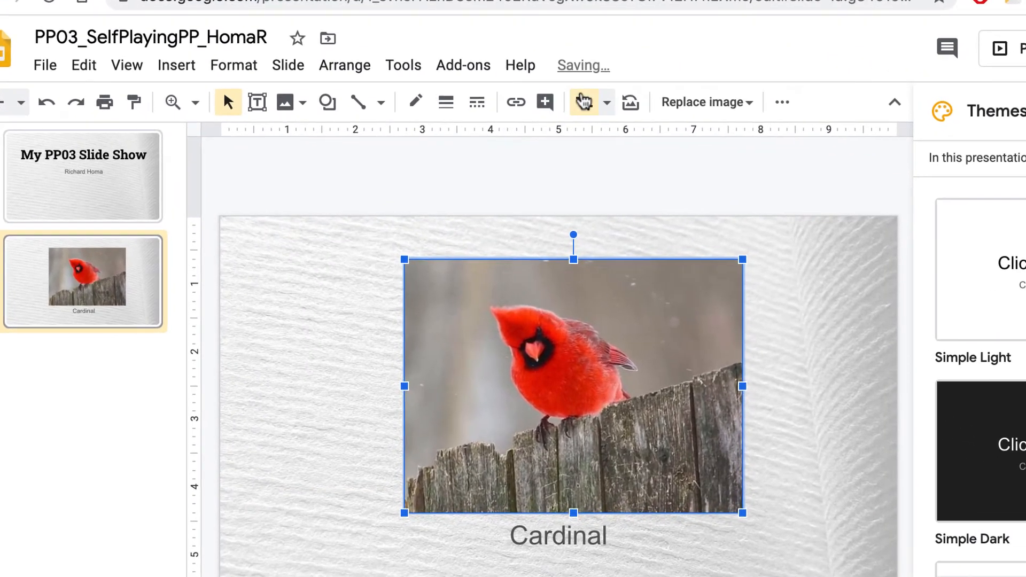
Crop a strip off the cardinal picture's lower and right edges and reposition the picture above the caption.
{"action": "left_click", "coordinate": [484, 149]}
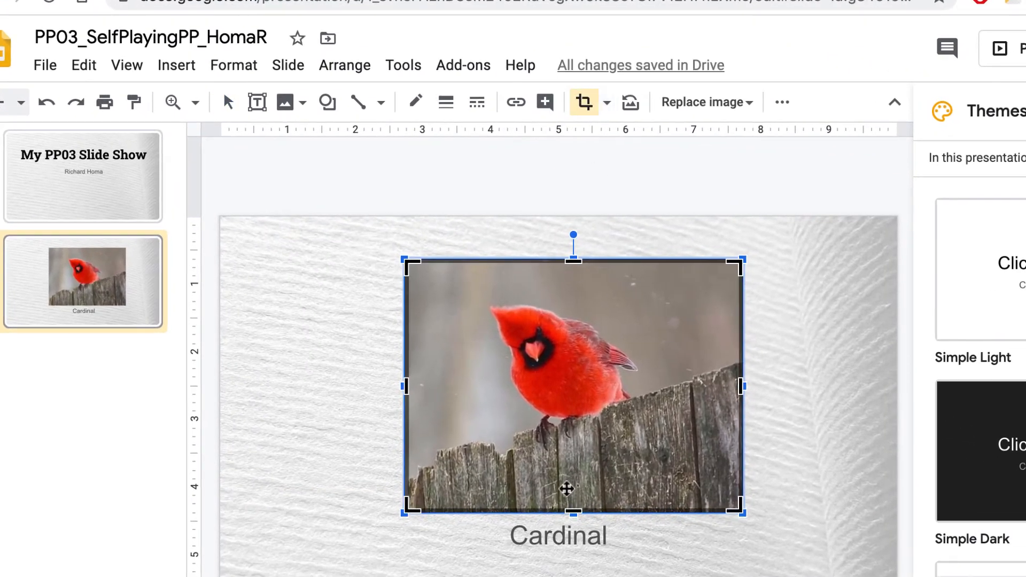
{"action": "left_click_drag", "start_coordinate": [575, 512], "coordinate": [576, 481]}
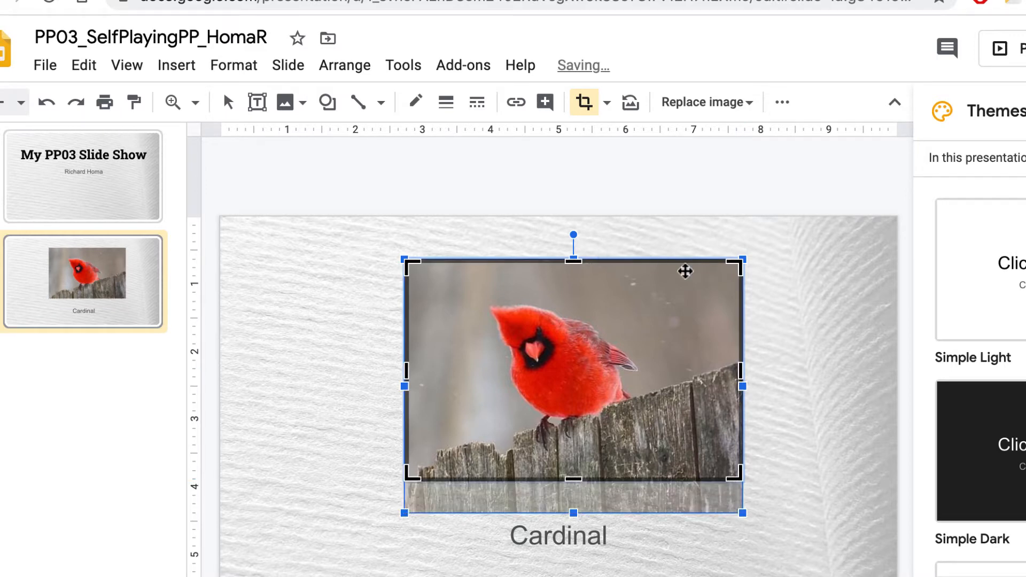
{"action": "left_click_drag", "start_coordinate": [737, 371], "coordinate": [705, 367]}
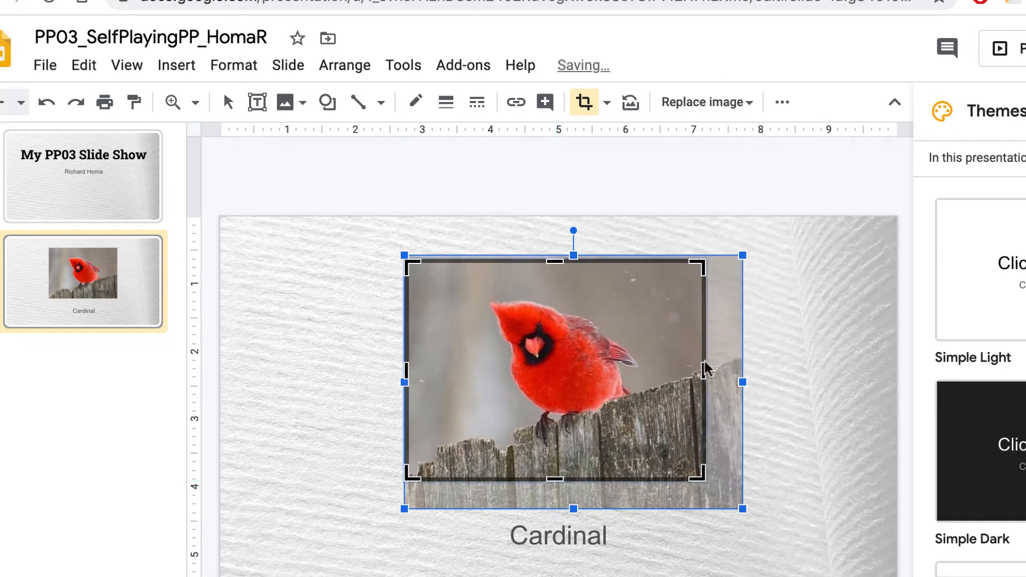
{"action": "left_click", "coordinate": [825, 315]}
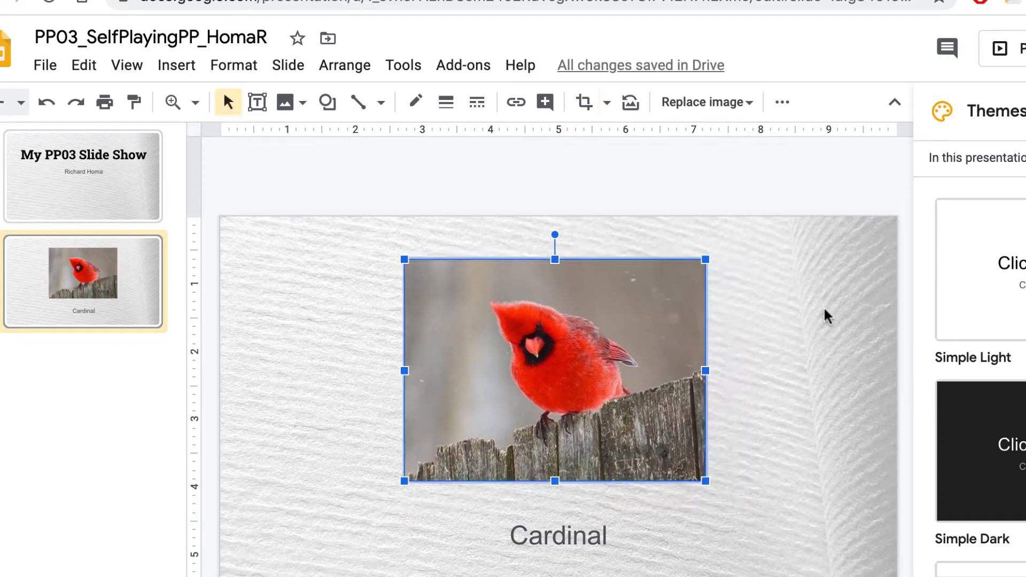
{"action": "left_click_drag", "start_coordinate": [652, 298], "coordinate": [673, 315]}
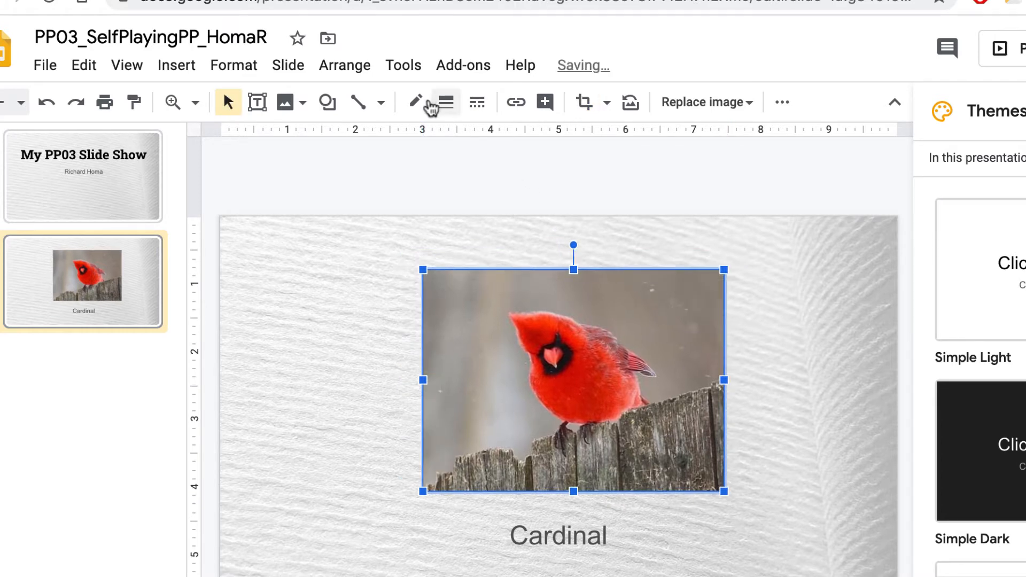
Give the cardinal picture a white border in the weight listed between 4px and 12px.
{"action": "left_click", "coordinate": [418, 104]}
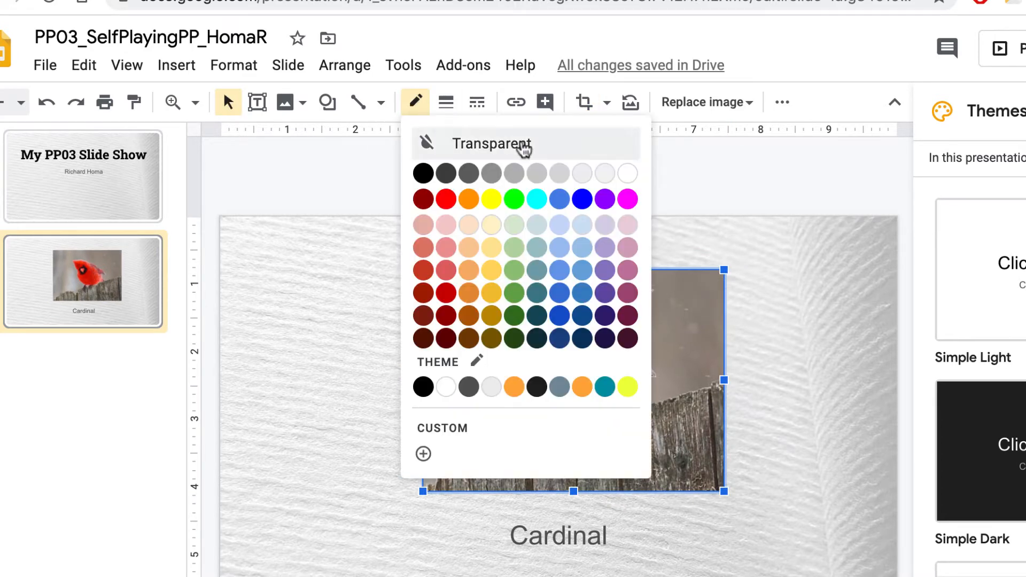
{"action": "left_click", "coordinate": [626, 172]}
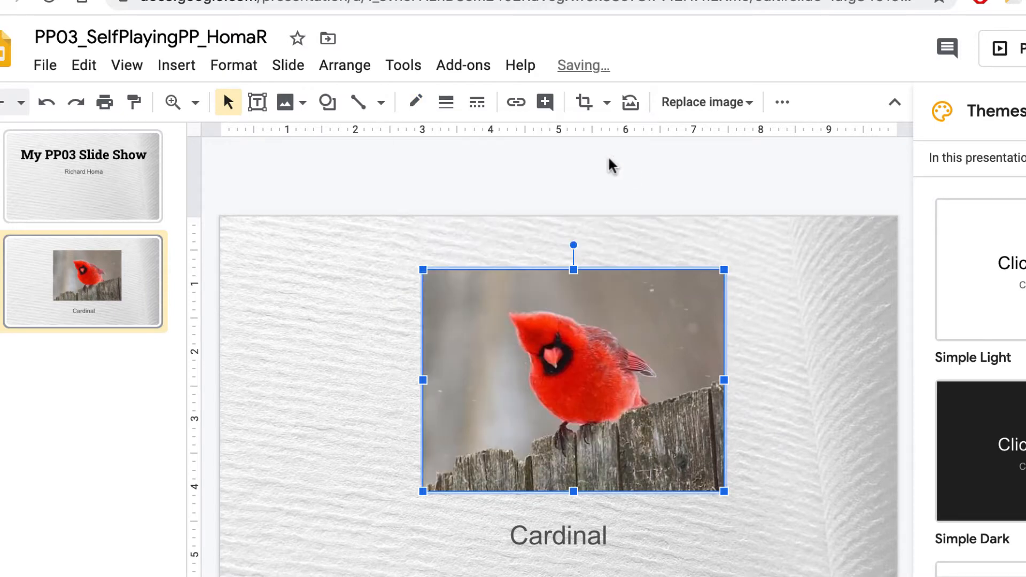
{"action": "left_click", "coordinate": [449, 103]}
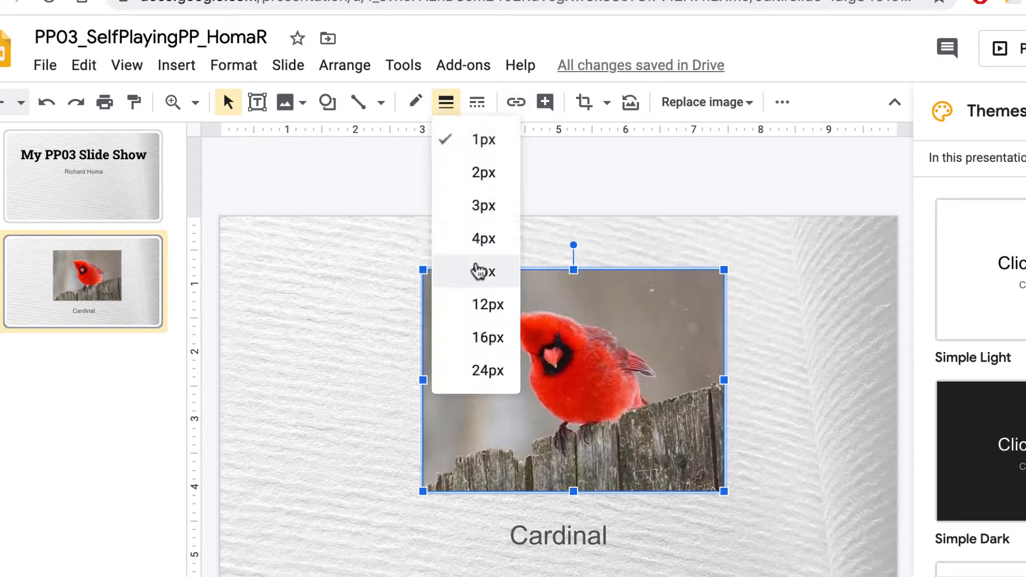
{"action": "left_click", "coordinate": [478, 269]}
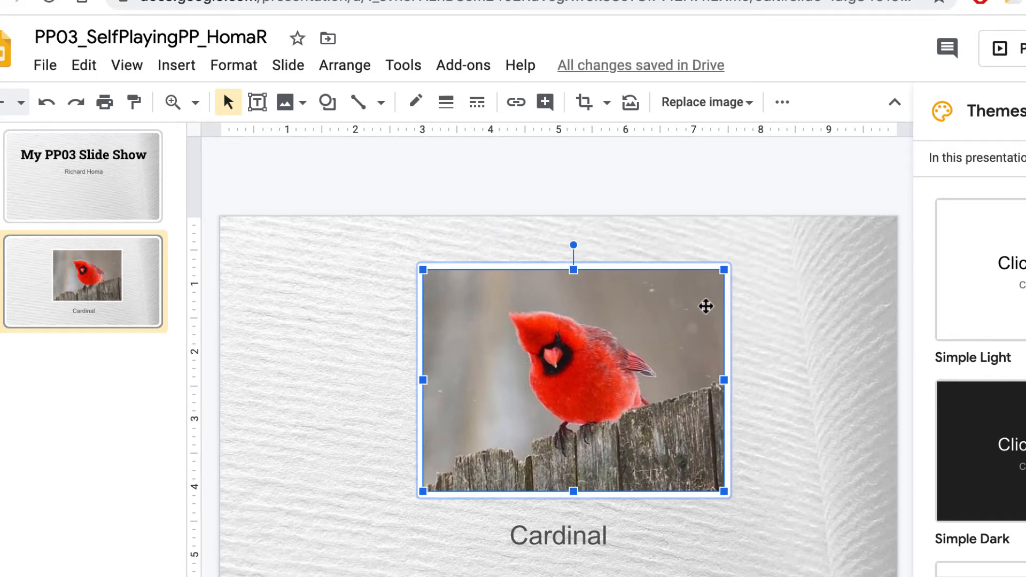
Open the cardinal picture's format options and enable its drop shadow.
{"action": "double_click", "coordinate": [705, 304]}
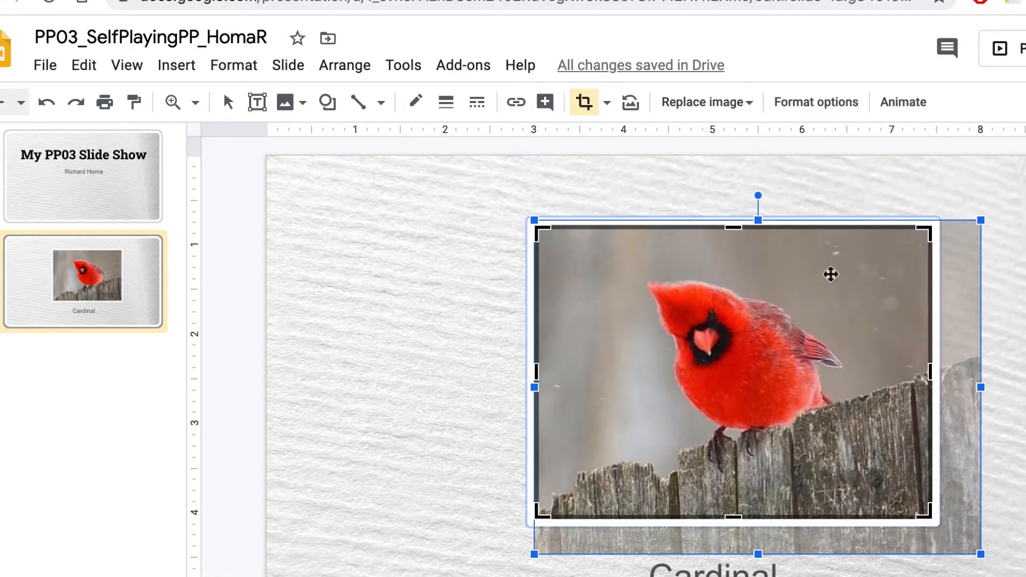
{"action": "left_click", "coordinate": [827, 109]}
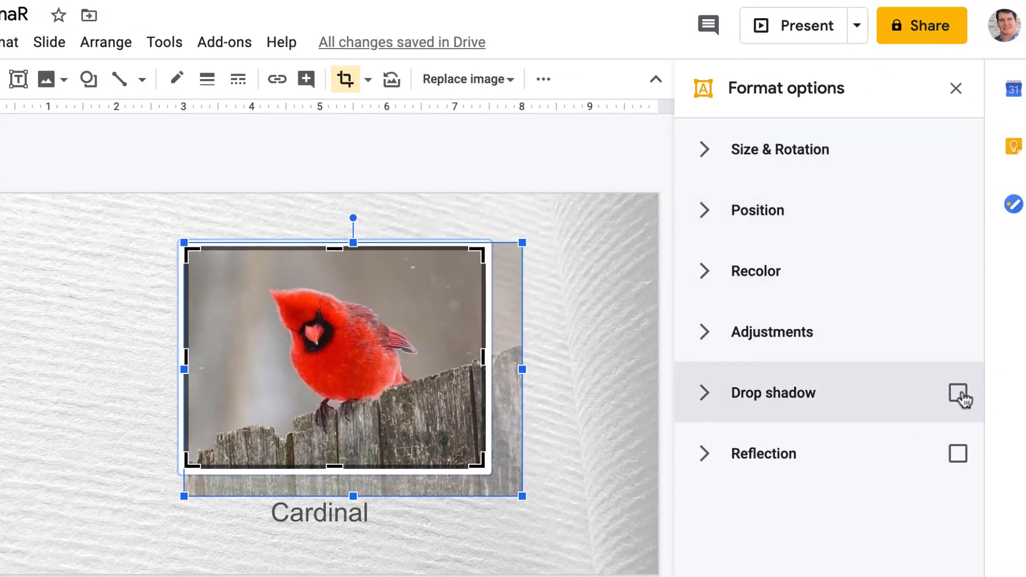
{"action": "left_click", "coordinate": [958, 394]}
{"action": "left_click", "coordinate": [609, 373]}
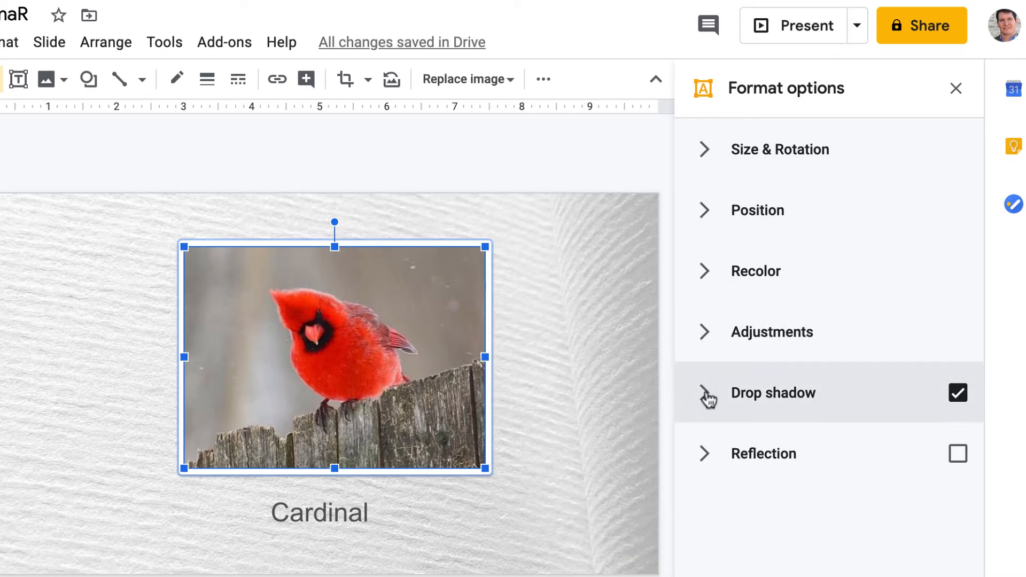
Set the picture's shadow to angle 45, blur radius 10, transparency 60 and a larger distance, and centre the picture above the caption.
{"action": "left_click", "coordinate": [706, 394]}
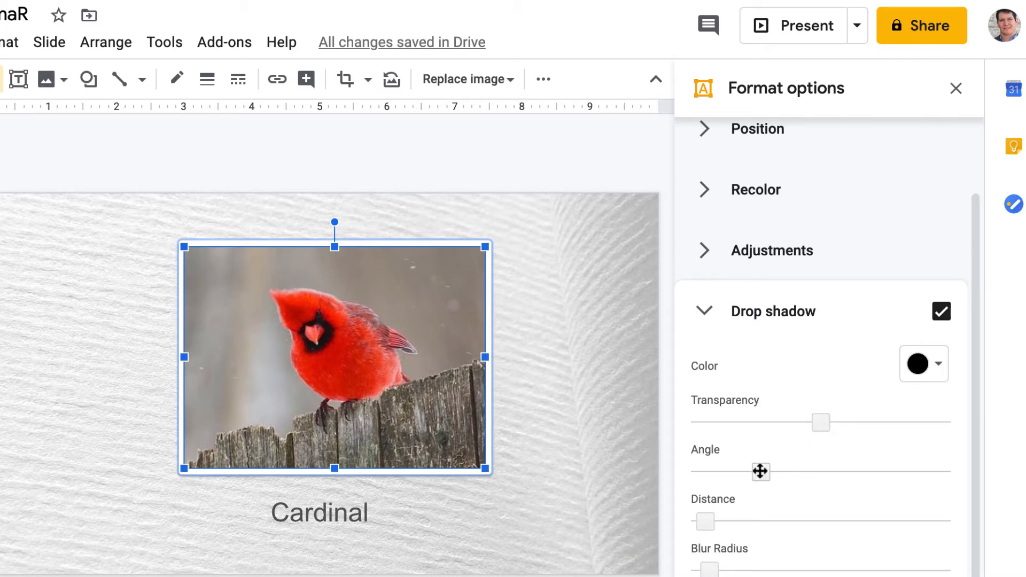
{"action": "left_click_drag", "start_coordinate": [760, 471], "coordinate": [729, 471]}
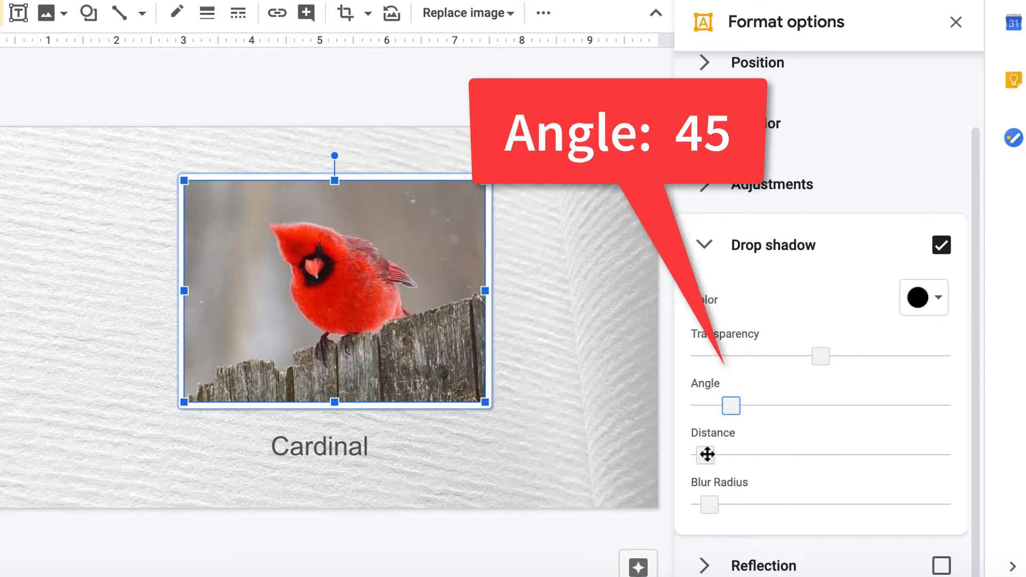
{"action": "left_click_drag", "start_coordinate": [707, 452], "coordinate": [738, 449]}
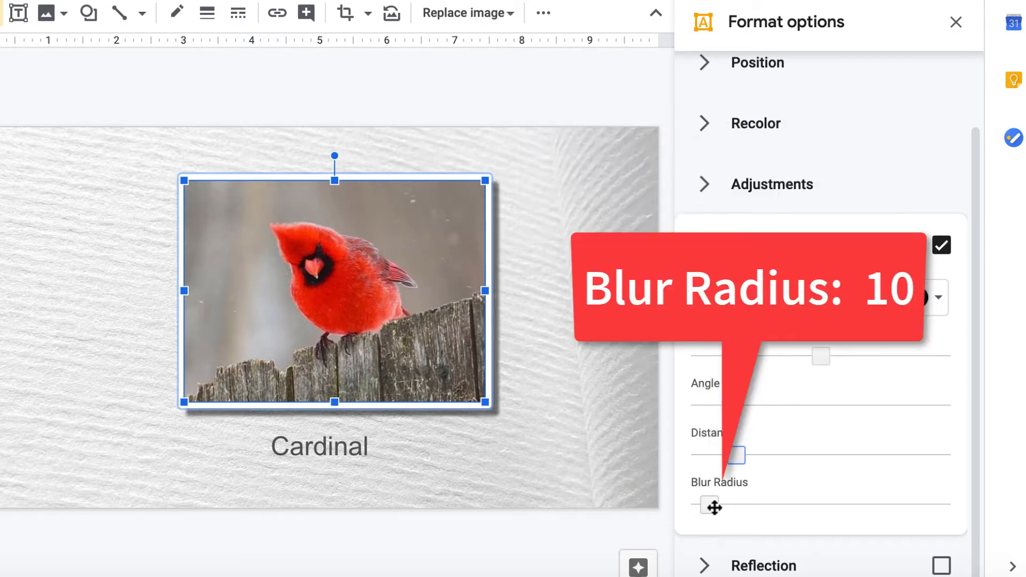
{"action": "left_click_drag", "start_coordinate": [710, 505], "coordinate": [724, 503]}
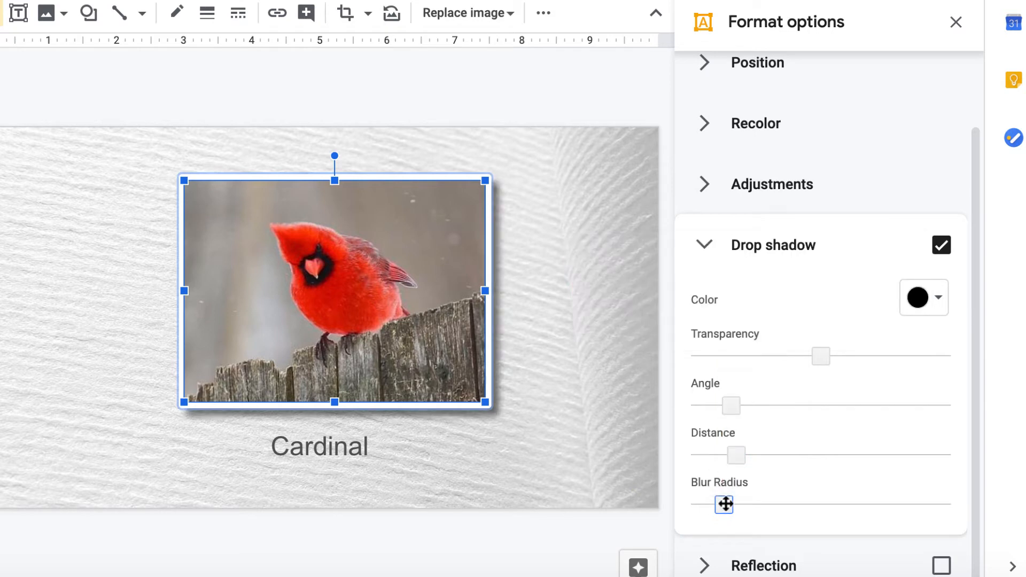
{"action": "left_click_drag", "start_coordinate": [819, 353], "coordinate": [843, 355]}
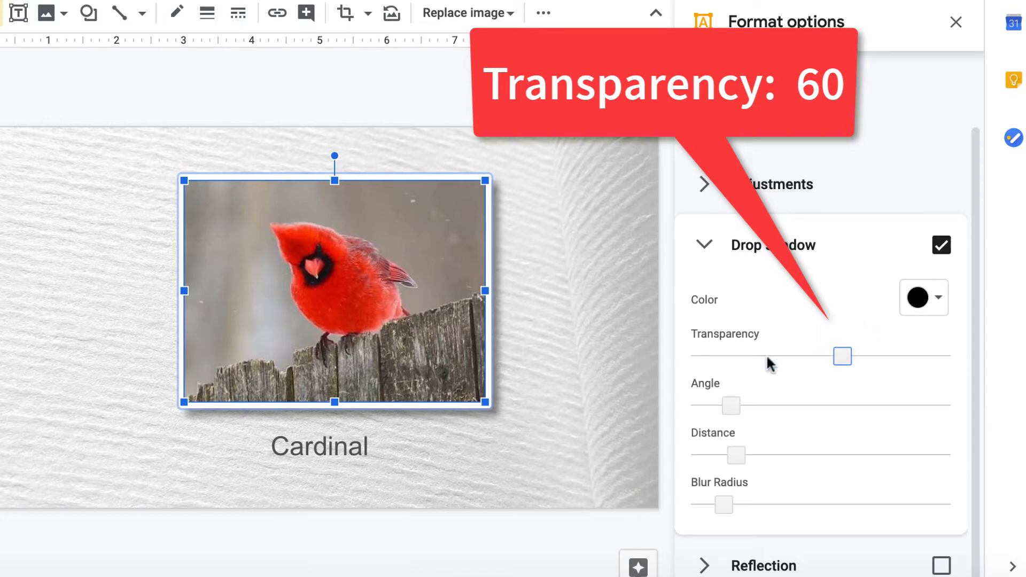
{"action": "left_click", "coordinate": [489, 92]}
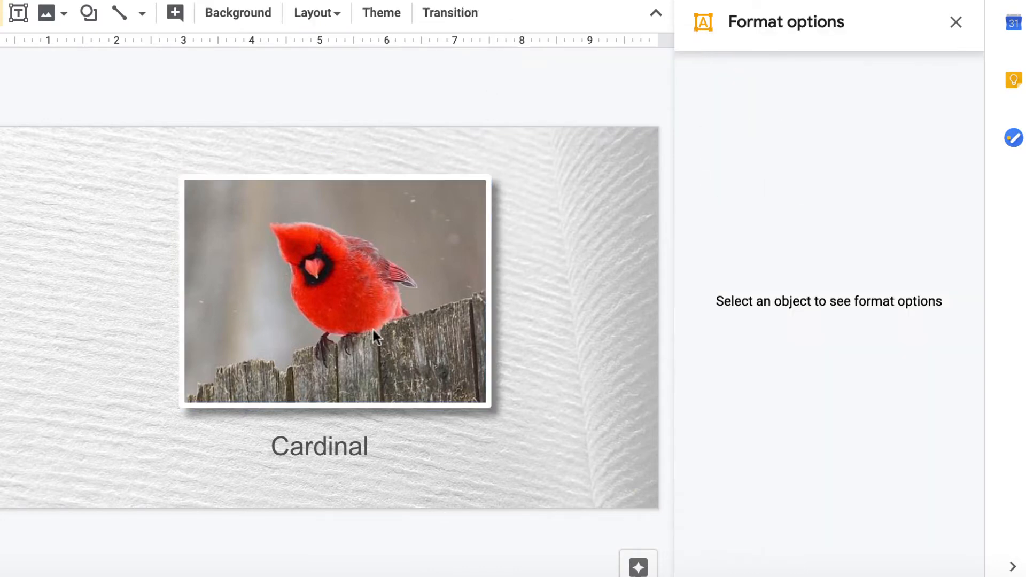
{"action": "left_click_drag", "start_coordinate": [411, 241], "coordinate": [396, 242]}
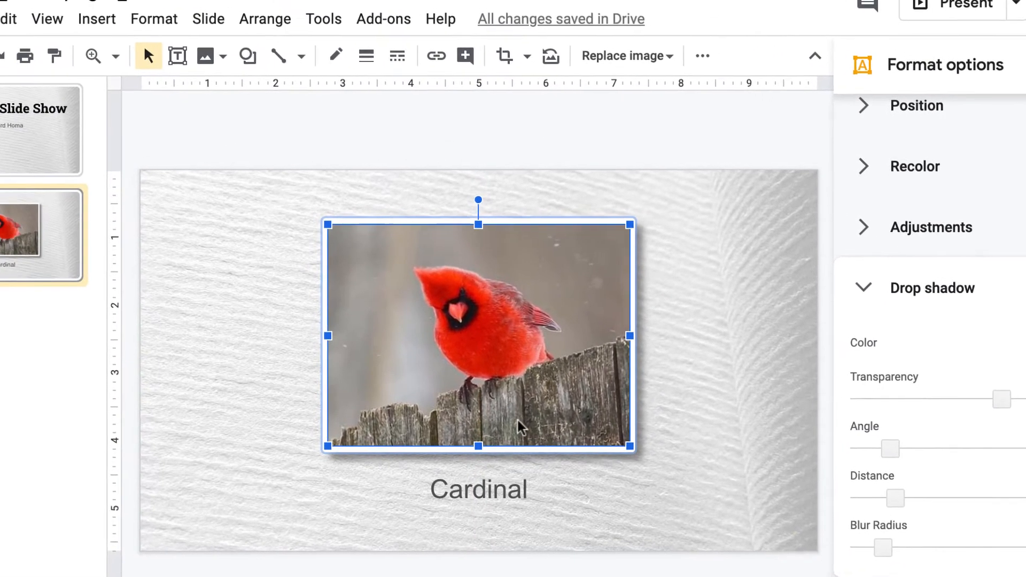
Change the font of the "Cardinal" caption on slide 2 to Roboto Slab.
{"action": "left_click", "coordinate": [511, 490]}
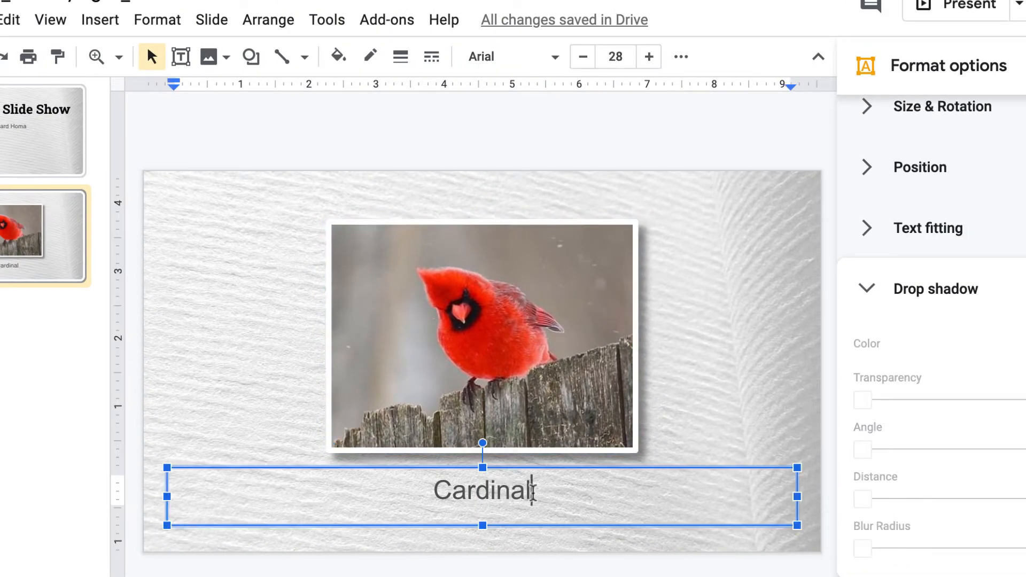
{"action": "double_click", "coordinate": [533, 490]}
{"action": "left_click", "coordinate": [554, 58]}
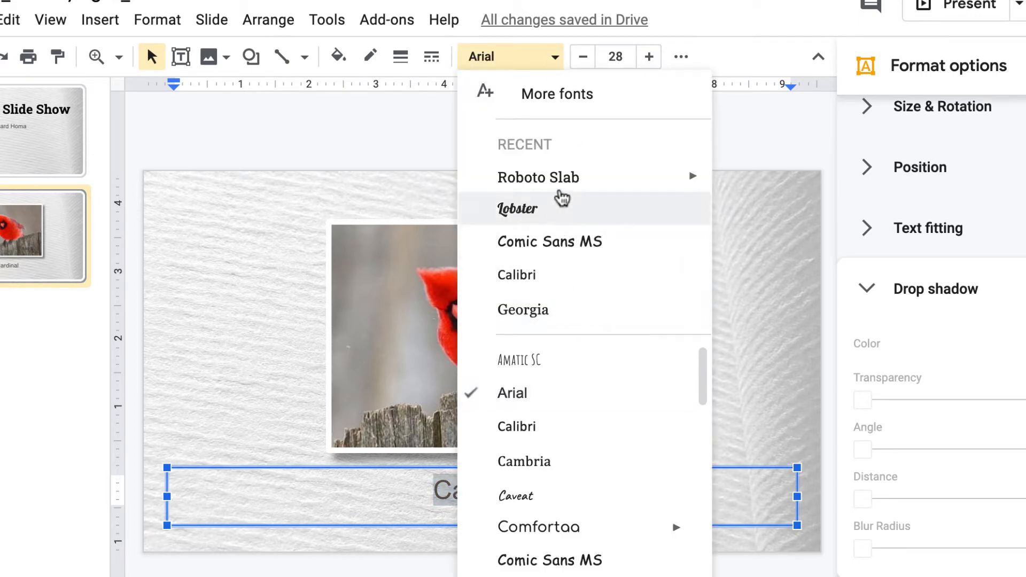
{"action": "left_click", "coordinate": [561, 182]}
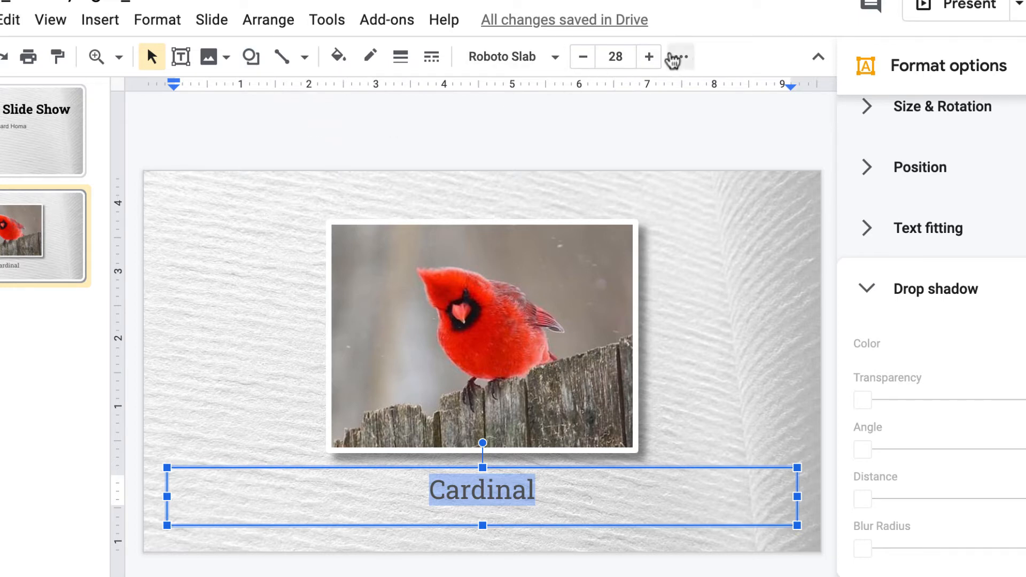
Vertically align the "Cardinal" caption to the middle of its text box on slide 2.
{"action": "left_click", "coordinate": [677, 57]}
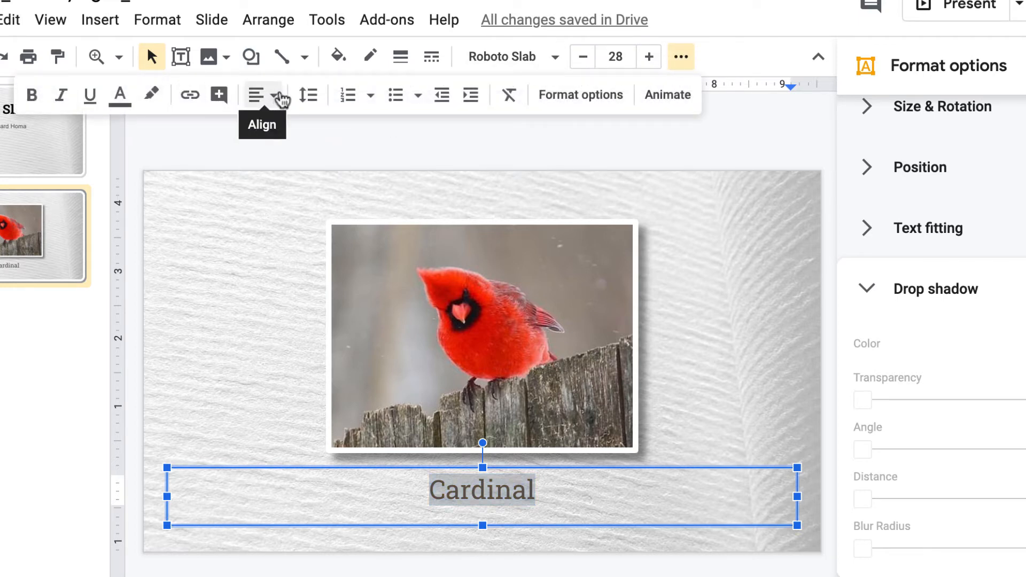
{"action": "left_click", "coordinate": [278, 98]}
{"action": "left_click", "coordinate": [290, 156]}
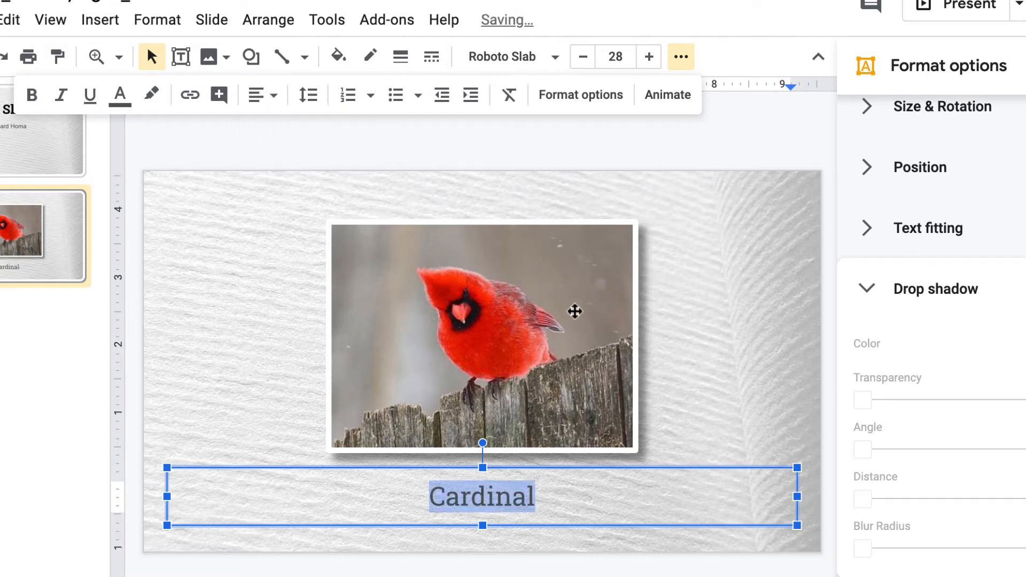
{"action": "left_click", "coordinate": [744, 366]}
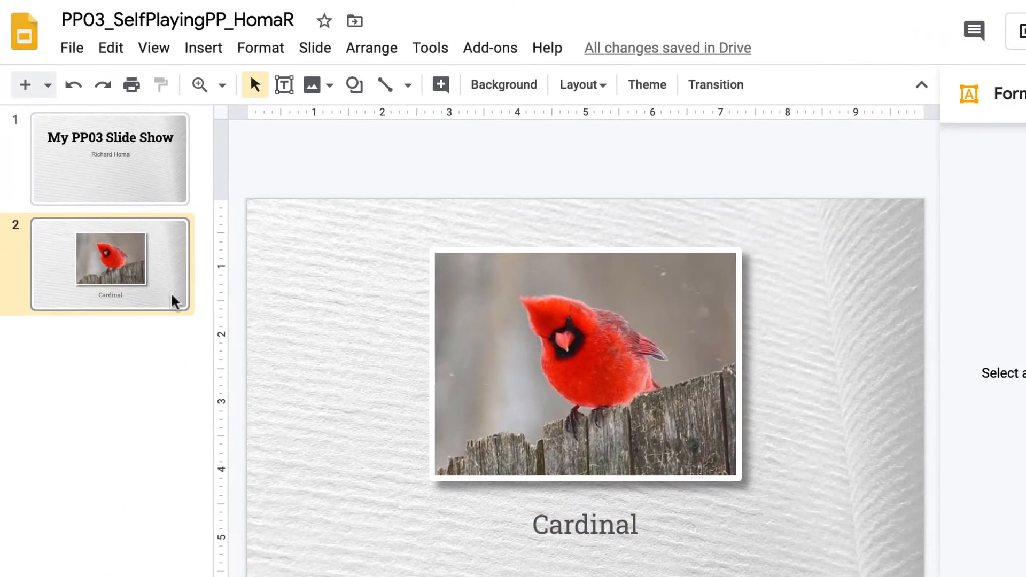
Duplicate slide 2 and change the caption on the copy to "Robin".
{"action": "right_click", "coordinate": [171, 292]}
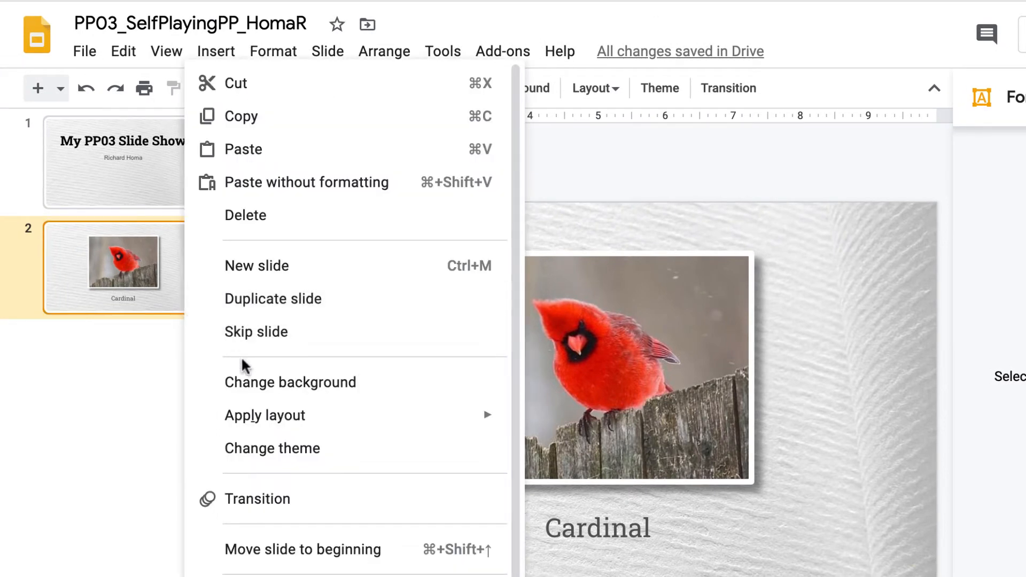
{"action": "left_click", "coordinate": [283, 299]}
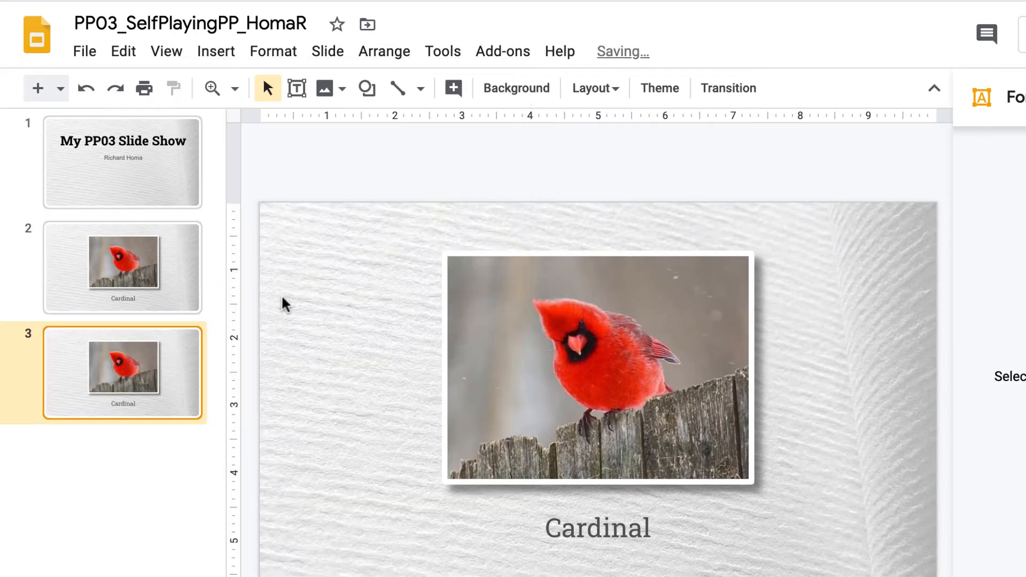
{"action": "left_click", "coordinate": [144, 521]}
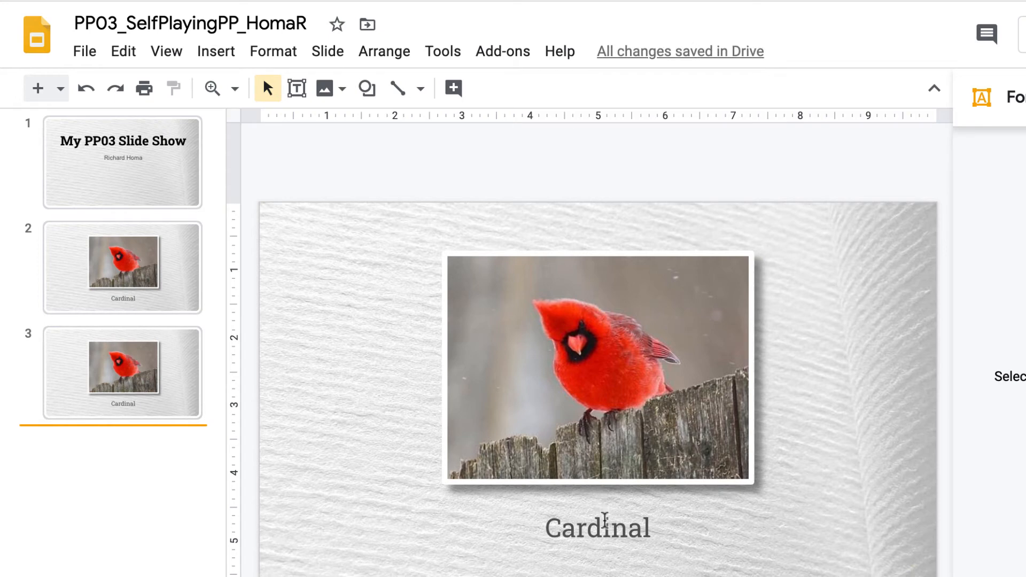
{"action": "double_click", "coordinate": [605, 521]}
{"action": "type", "text": "Robin"}
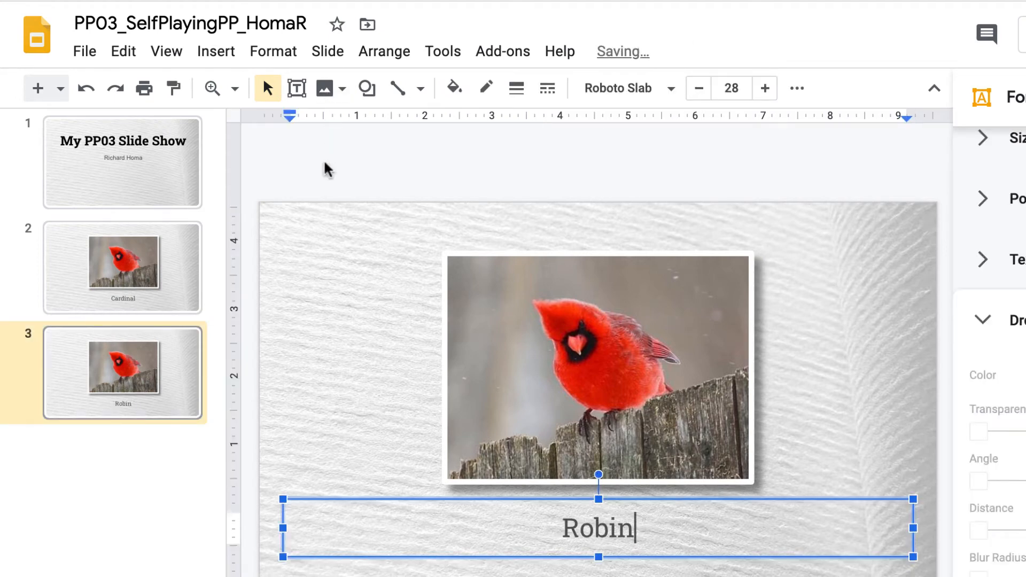
Delete the cardinal picture from slide 3.
{"action": "left_click", "coordinate": [327, 168]}
{"action": "left_click", "coordinate": [634, 337]}
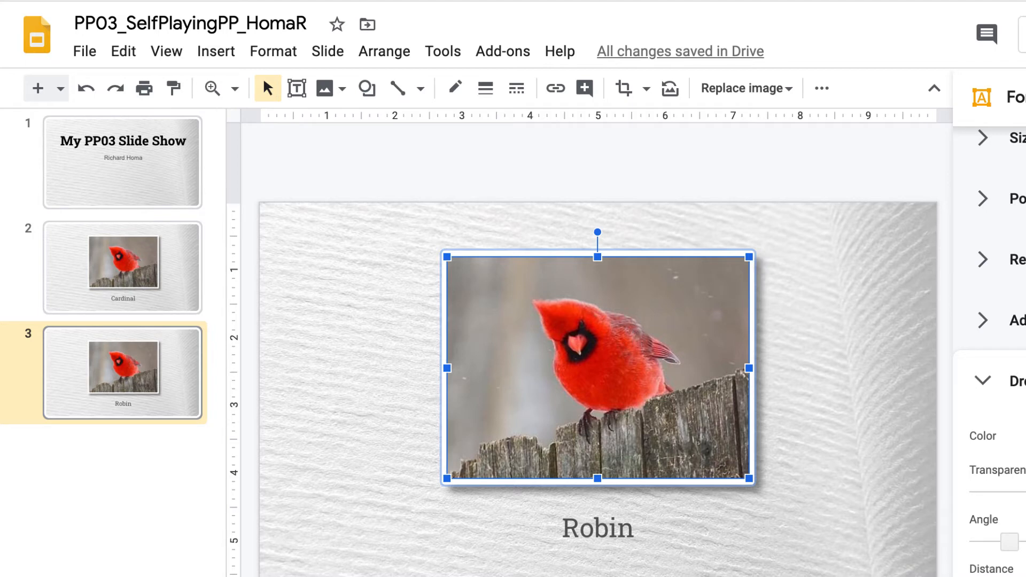
{"action": "key", "text": "Delete"}
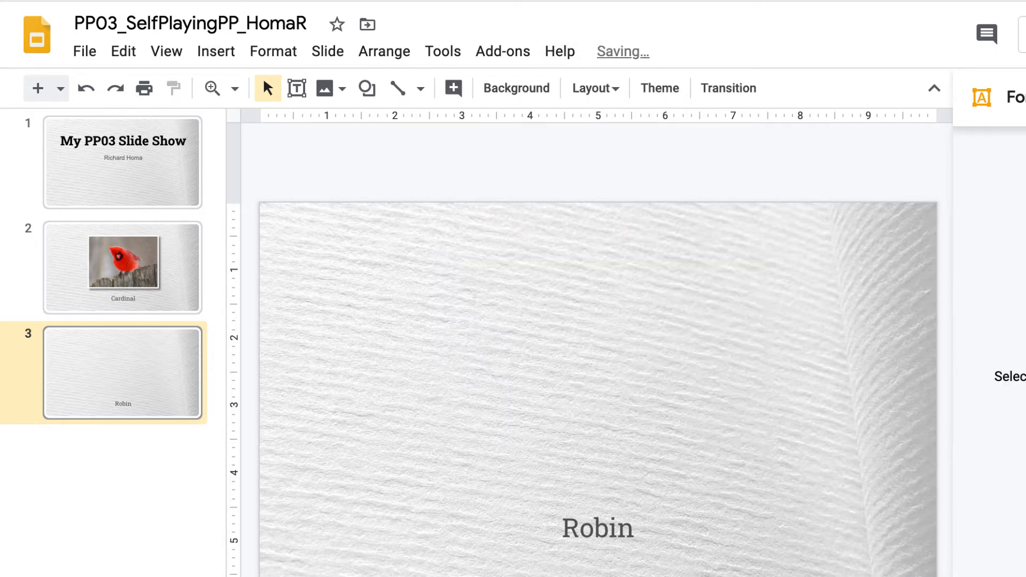
Switch to the Google Images results and search for "robin".
{"action": "left_click", "coordinate": [682, 48]}
{"action": "scroll", "coordinate": [334, 205], "scroll_direction": "up", "scroll_amount": 4}
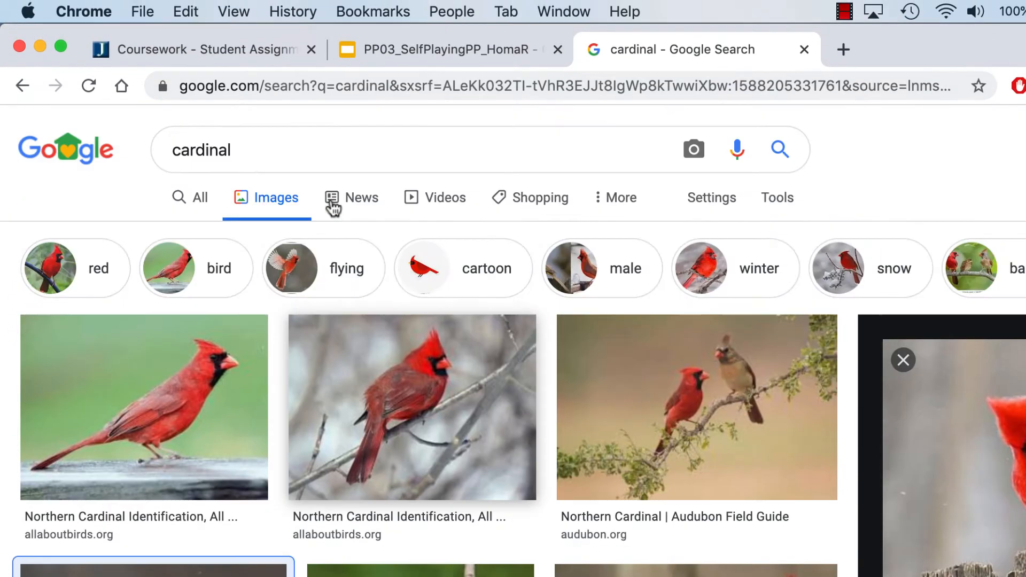
{"action": "left_click_drag", "start_coordinate": [232, 149], "coordinate": [188, 149]}
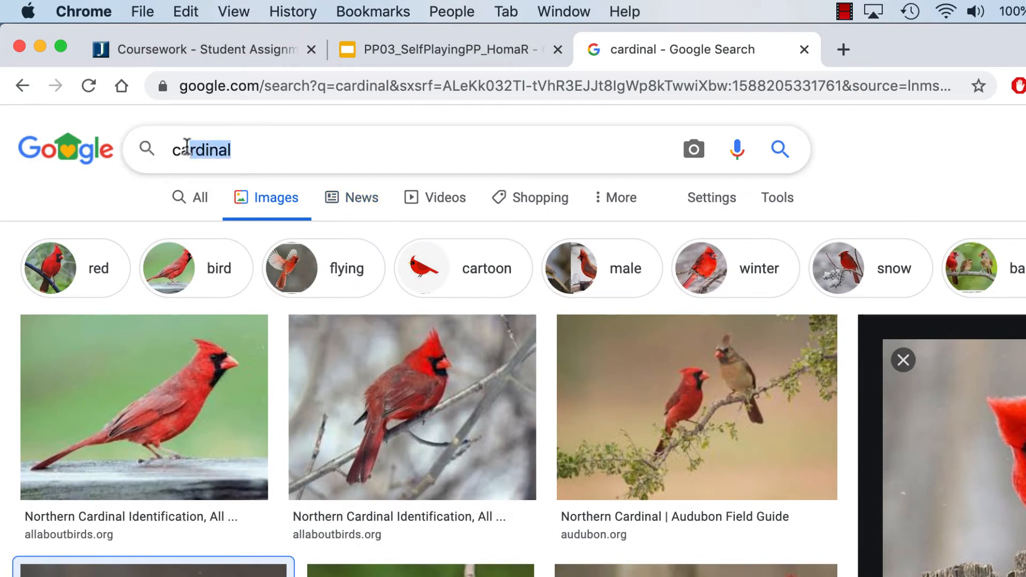
{"action": "left_click", "coordinate": [260, 150]}
{"action": "key", "text": "super+a"}
{"action": "type", "text": "ro"}
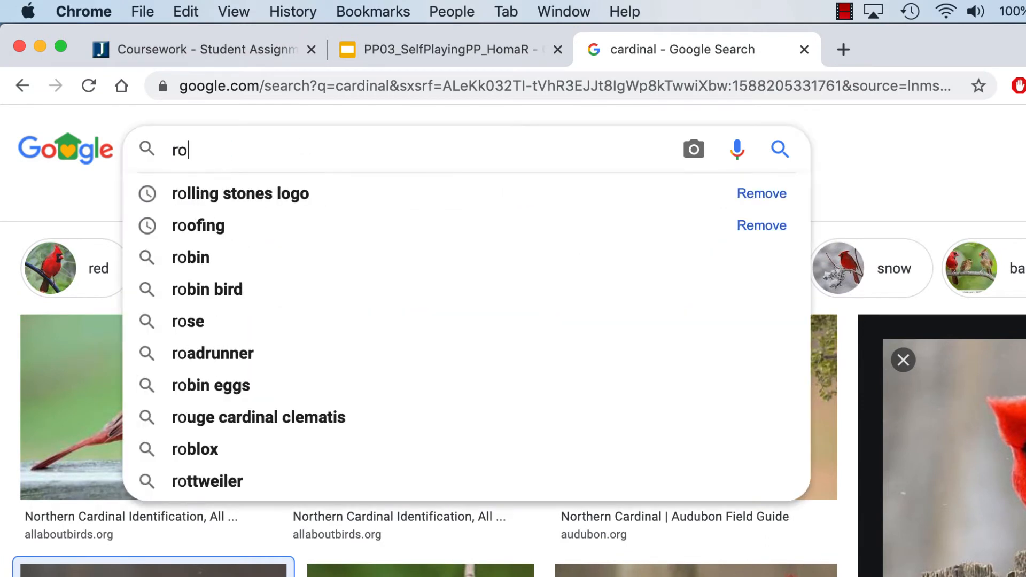
{"action": "type", "text": "bin"}
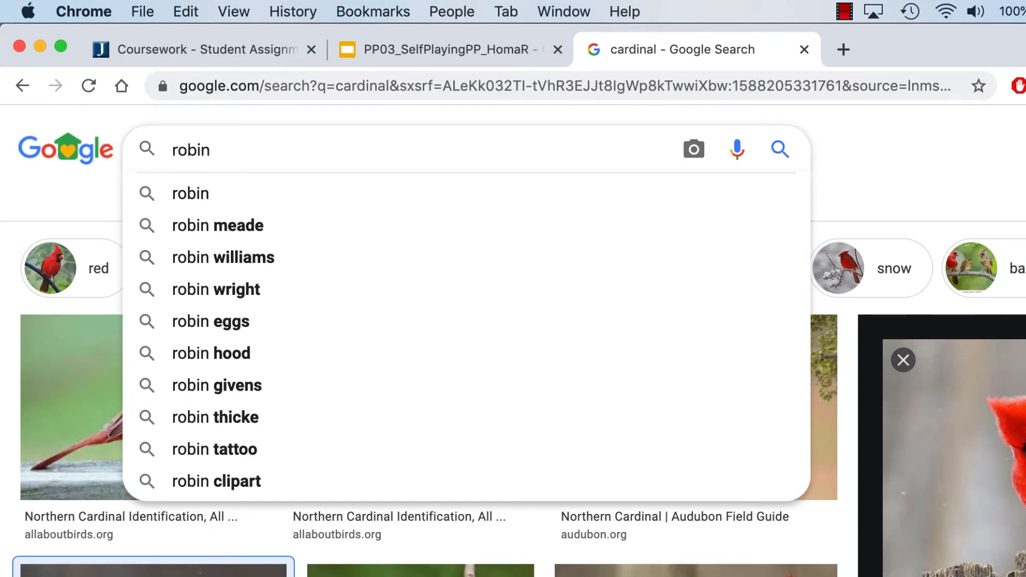
{"action": "key", "text": "Return"}
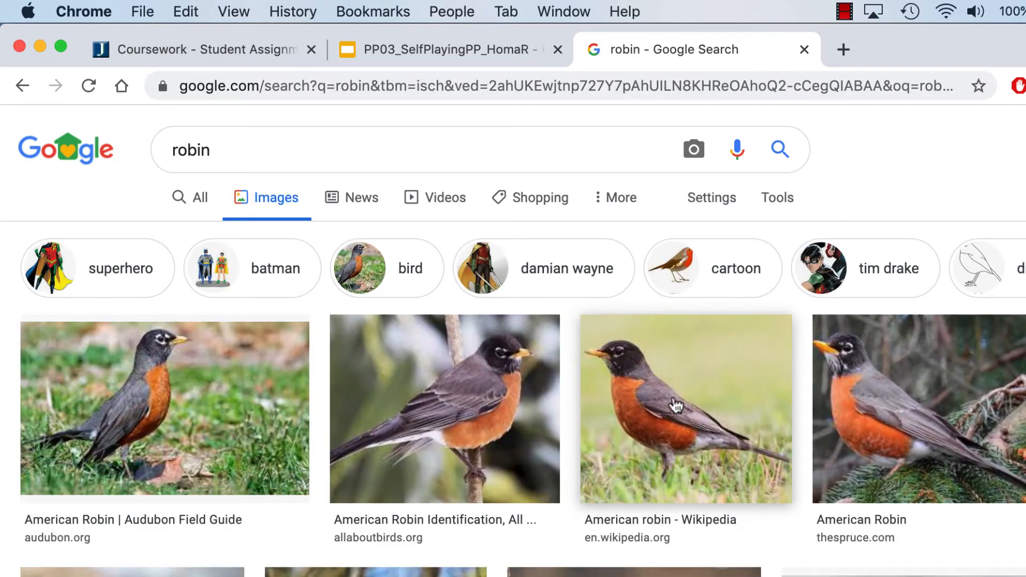
Open the American robin picture from Wikipedia in the image results and copy the image.
{"action": "left_click", "coordinate": [676, 405]}
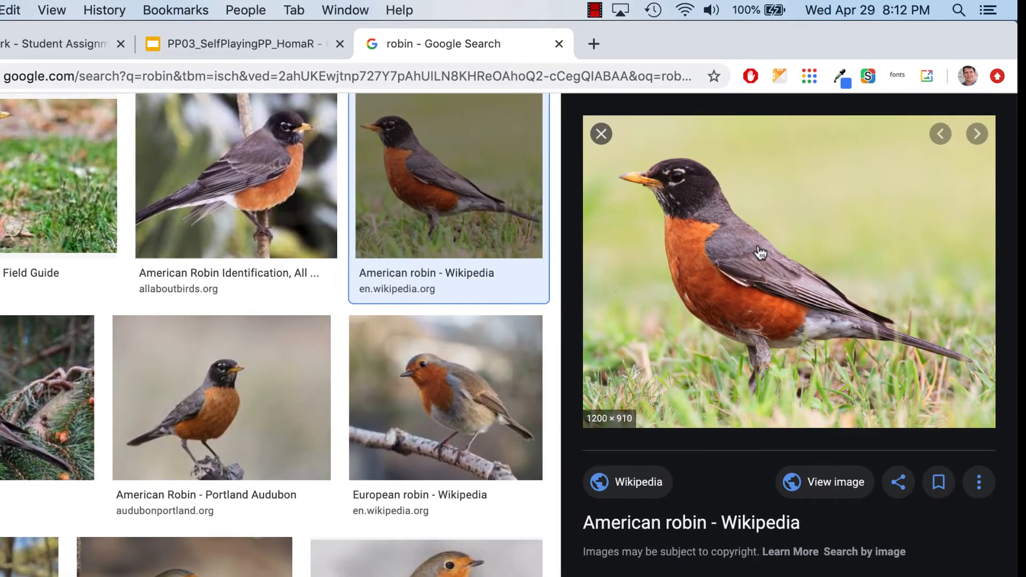
{"action": "right_click", "coordinate": [768, 242]}
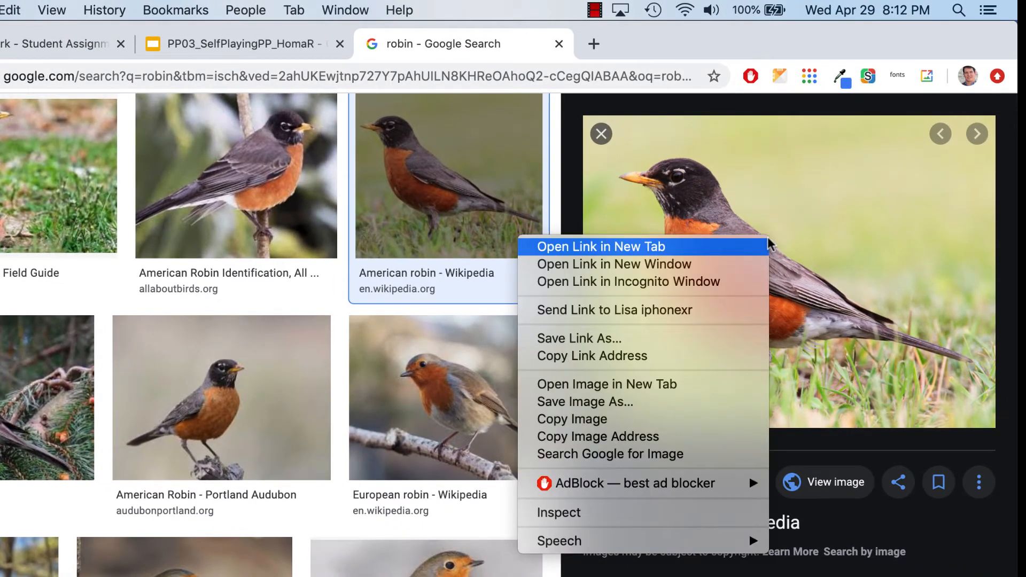
{"action": "left_click", "coordinate": [634, 419]}
Switch back to Google Slides, paste the robin picture on slide 3, and size and centre it above the caption.
{"action": "left_click", "coordinate": [296, 45]}
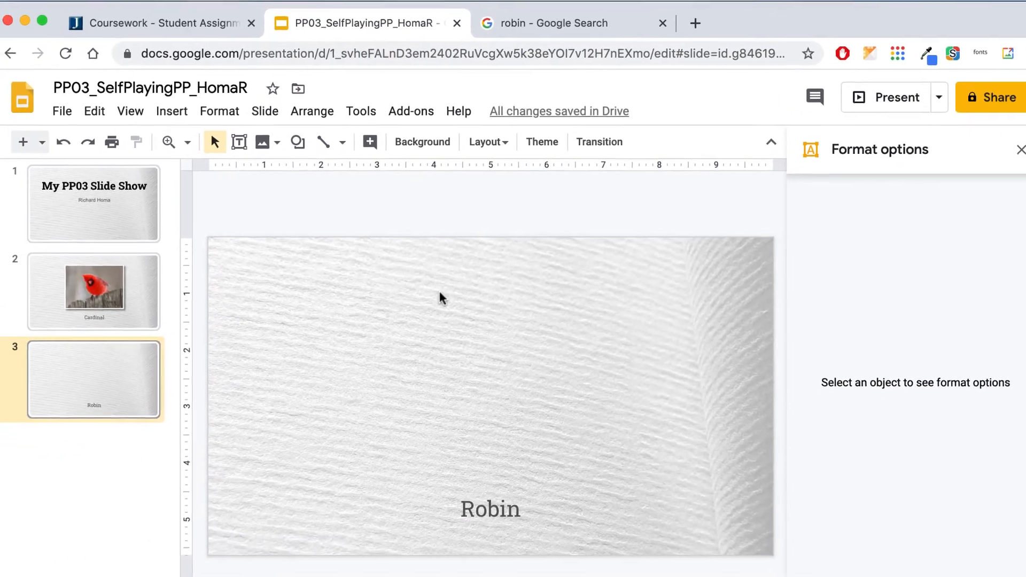
{"action": "key", "text": "super+v"}
{"action": "left_click_drag", "start_coordinate": [364, 357], "coordinate": [486, 366]}
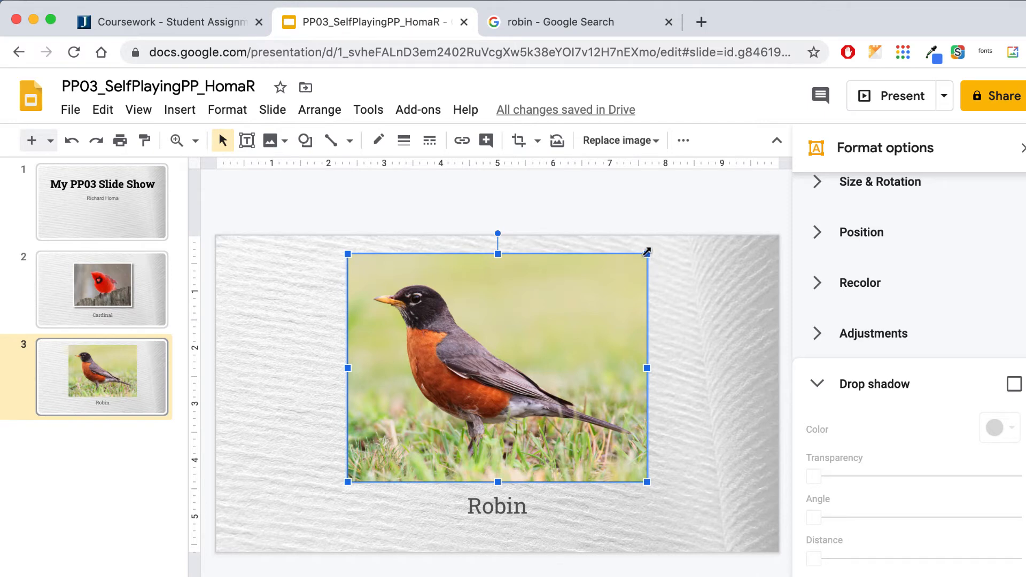
{"action": "left_click_drag", "start_coordinate": [646, 252], "coordinate": [638, 263]}
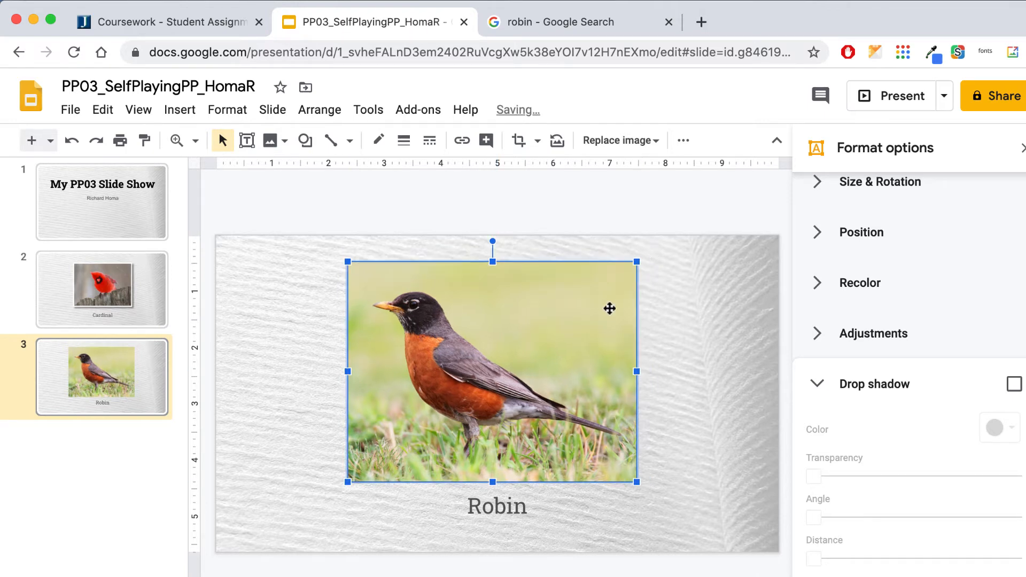
{"action": "left_click_drag", "start_coordinate": [610, 309], "coordinate": [614, 312]}
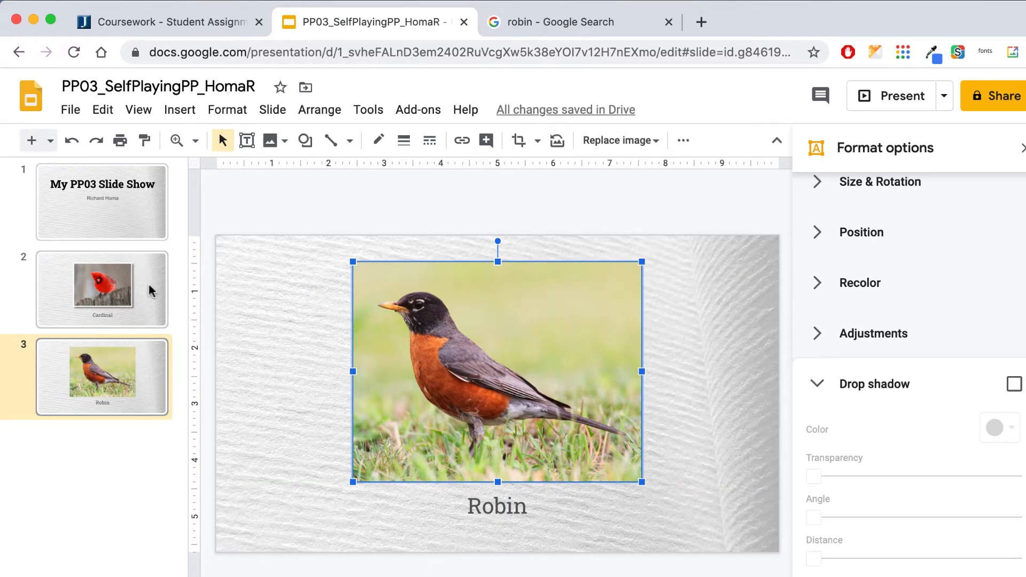
Copy the border and shadow formatting of the cardinal picture on slide 2 onto the robin picture with Paint format.
{"action": "left_click", "coordinate": [131, 290]}
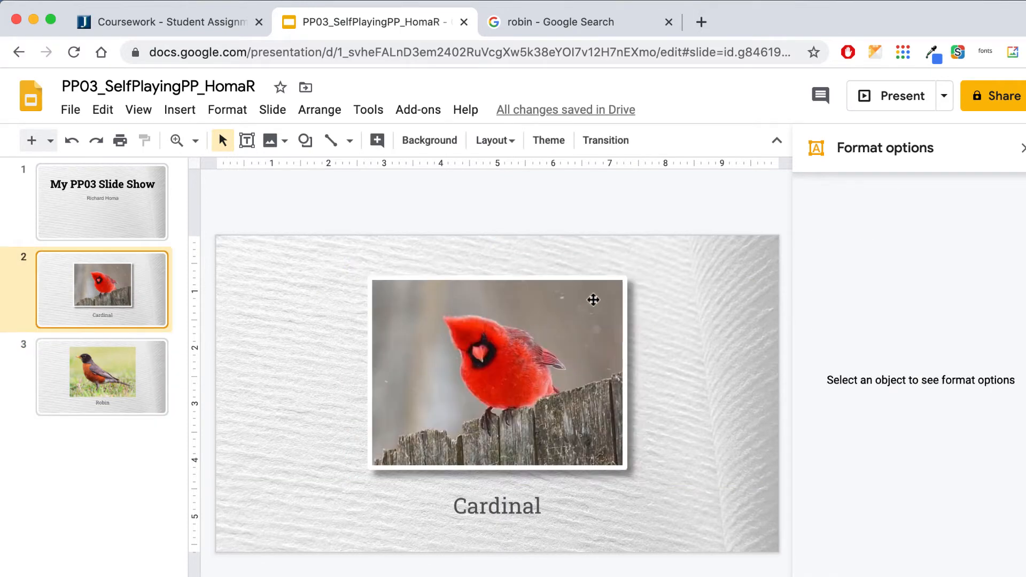
{"action": "left_click", "coordinate": [593, 299]}
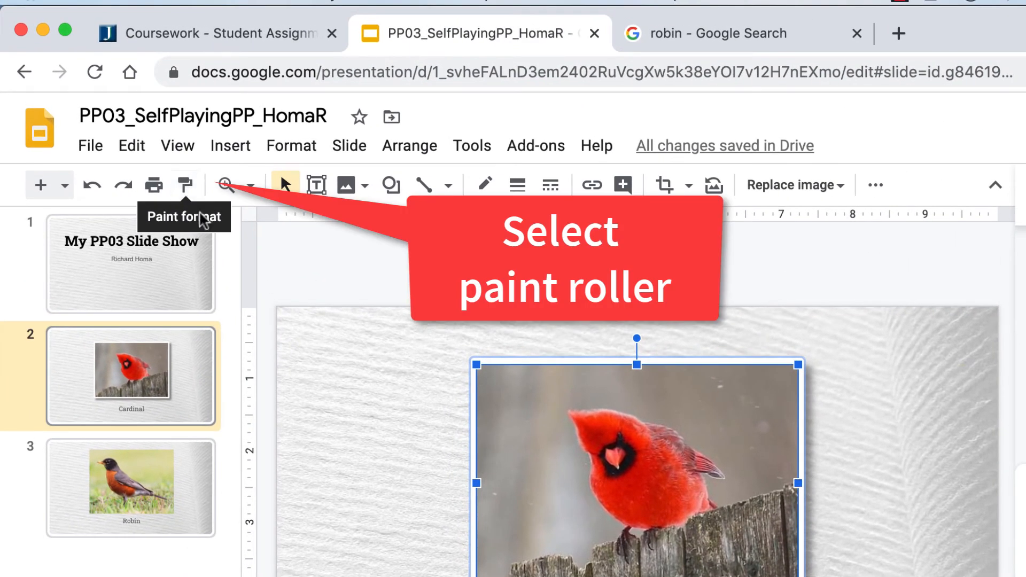
{"action": "left_click", "coordinate": [186, 185]}
{"action": "left_click", "coordinate": [173, 507]}
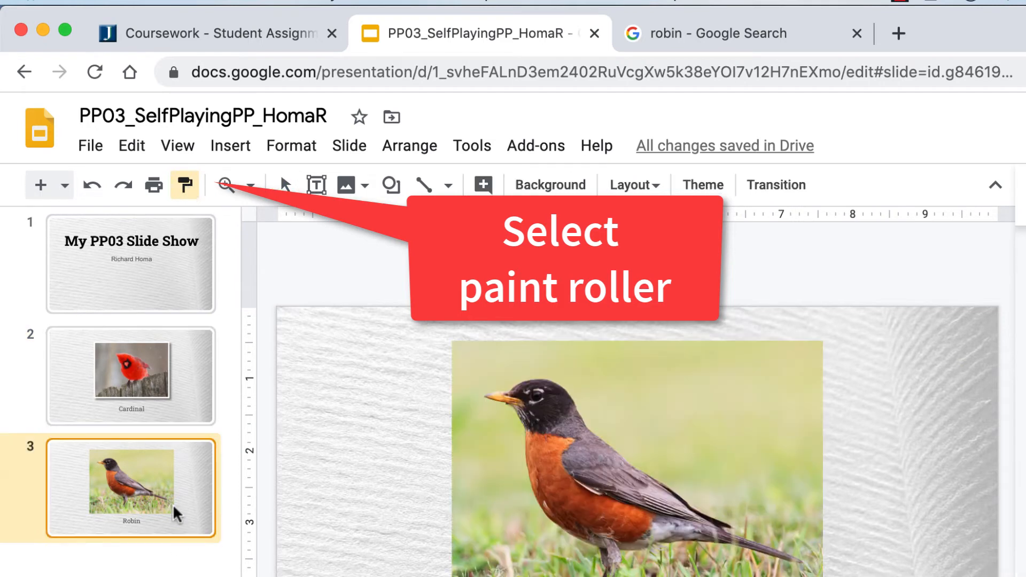
{"action": "left_click", "coordinate": [647, 373]}
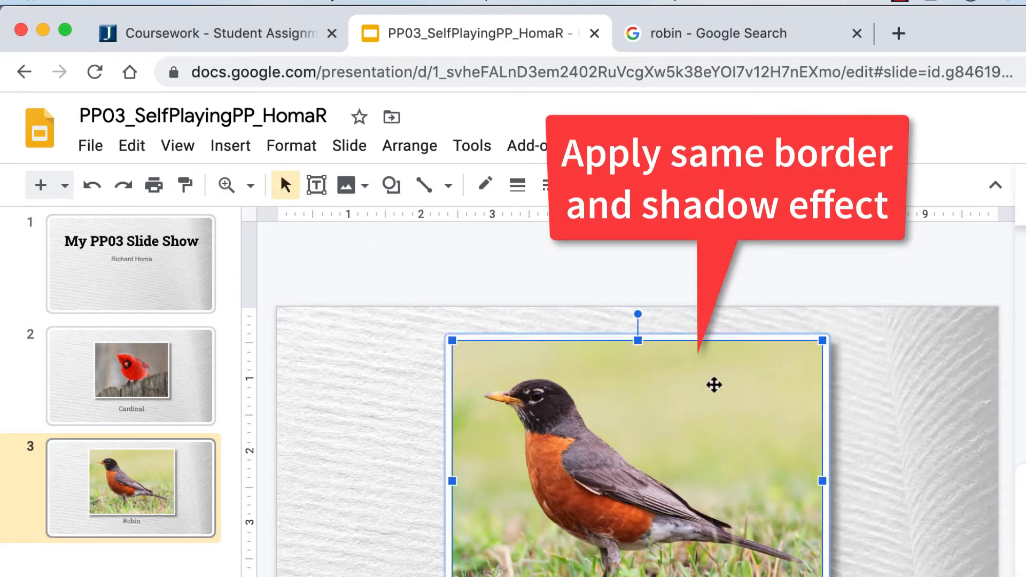
{"action": "left_click", "coordinate": [728, 266]}
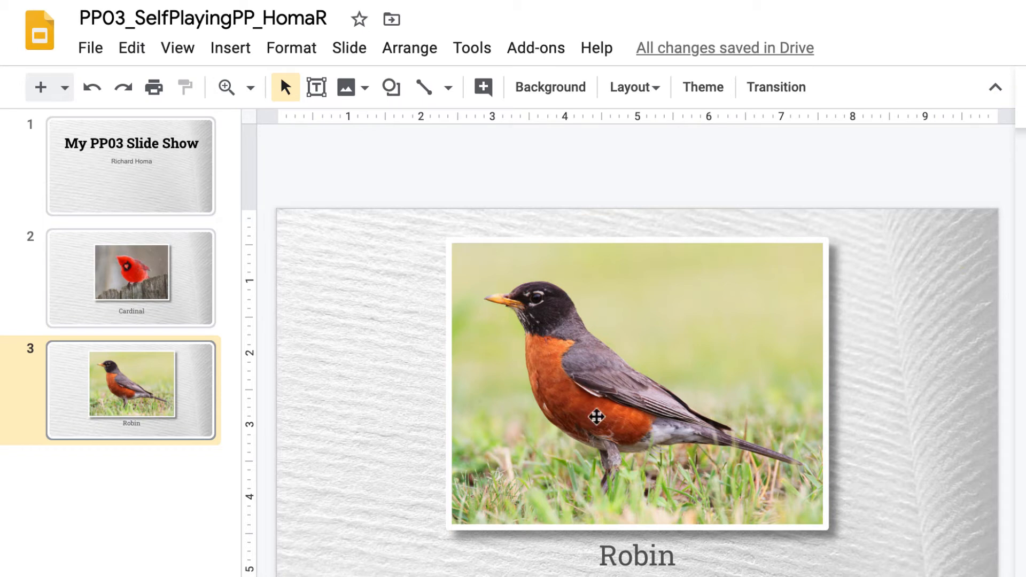
Duplicate slide 3 and delete the robin picture from the copy.
{"action": "right_click", "coordinate": [138, 396]}
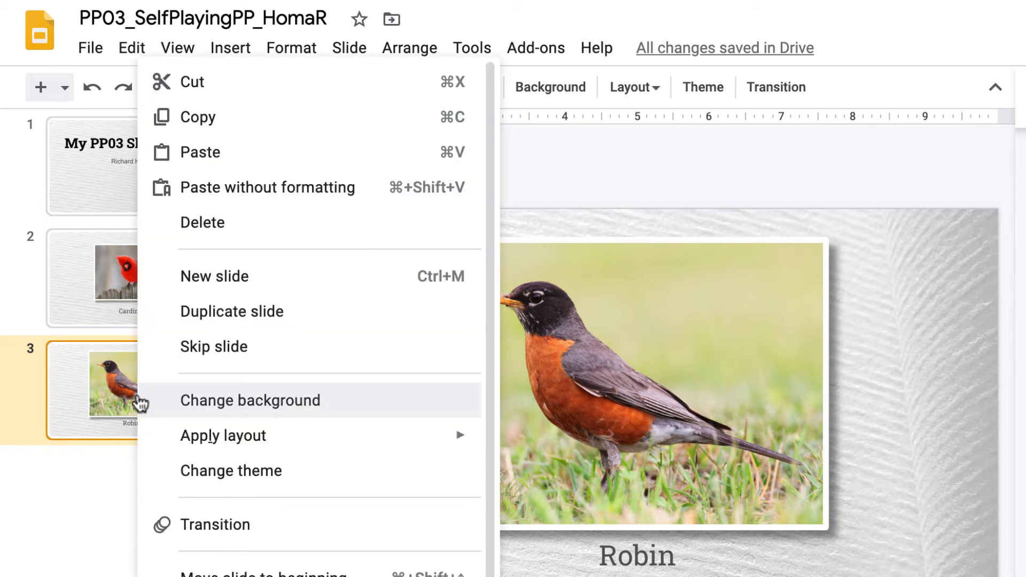
{"action": "left_click", "coordinate": [236, 321]}
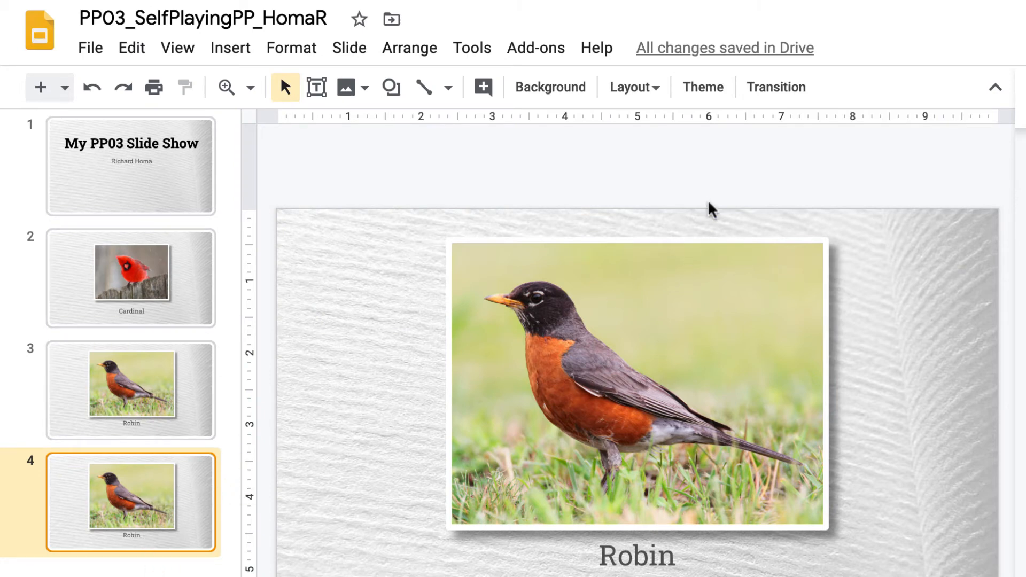
{"action": "left_click", "coordinate": [748, 342]}
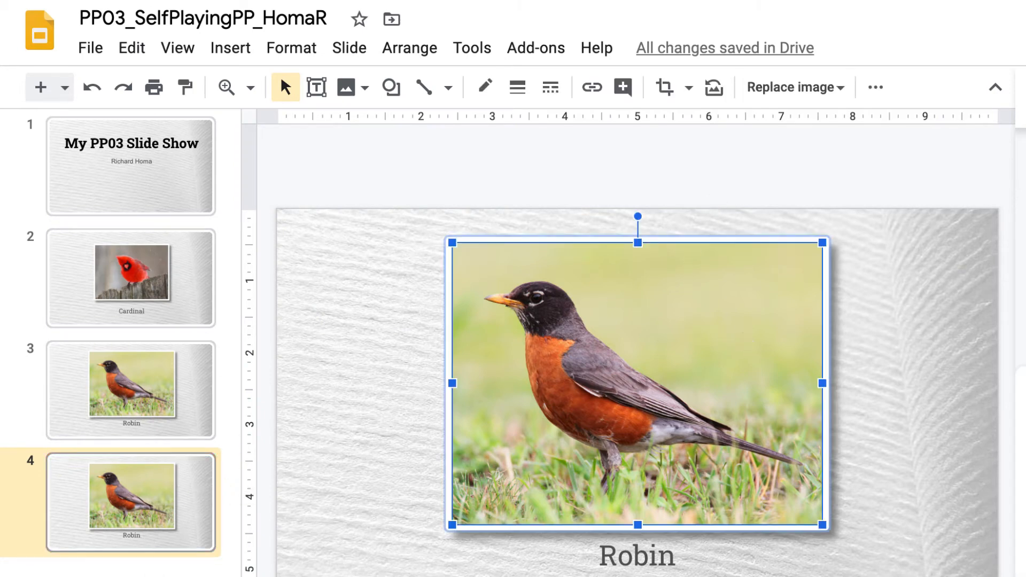
{"action": "key", "text": "Delete"}
Change the caption on slide 4 to "Blue Jay".
{"action": "double_click", "coordinate": [624, 553]}
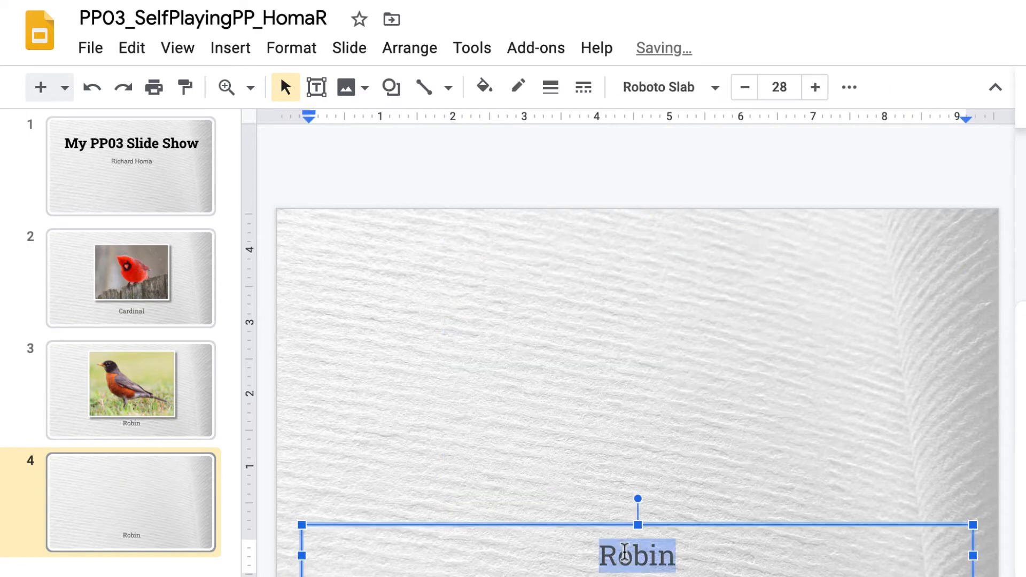
{"action": "type", "text": "Bl"}
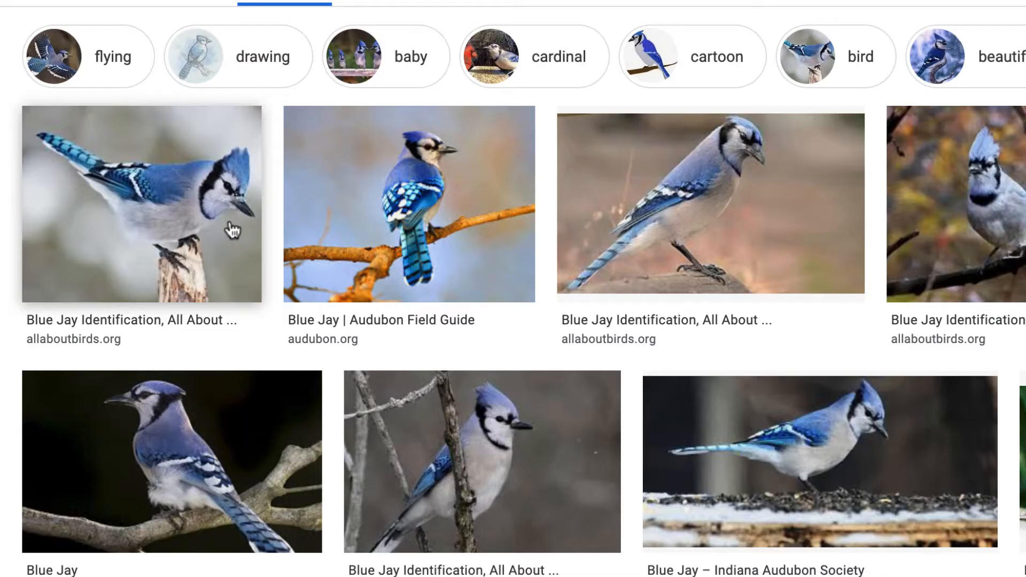
Copy the All About Birds picture of a blue jay on a post from Google Images and place it above the caption on slide 4.
{"action": "left_click", "coordinate": [204, 214]}
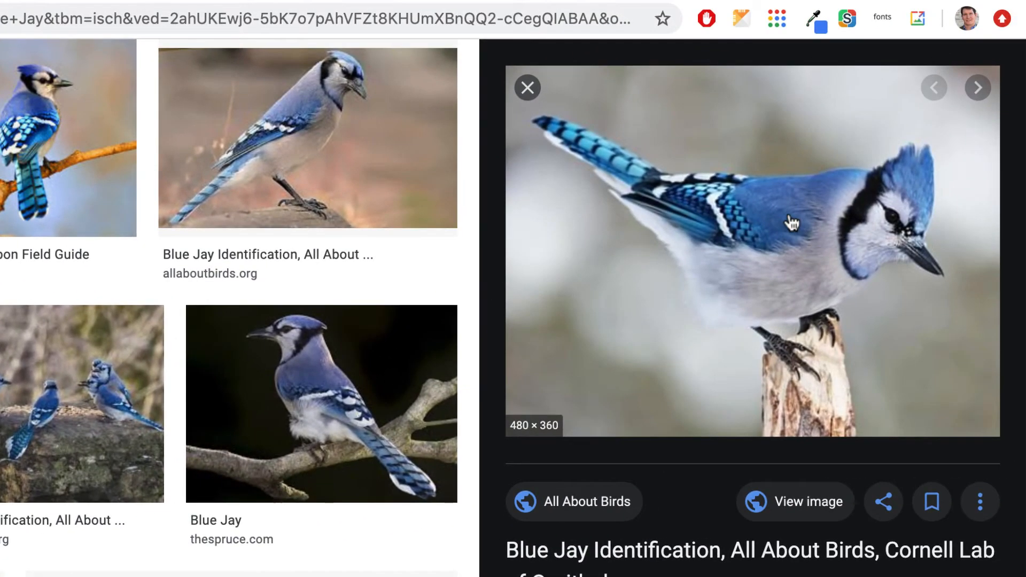
{"action": "right_click", "coordinate": [833, 215]}
{"action": "left_click", "coordinate": [707, 437]}
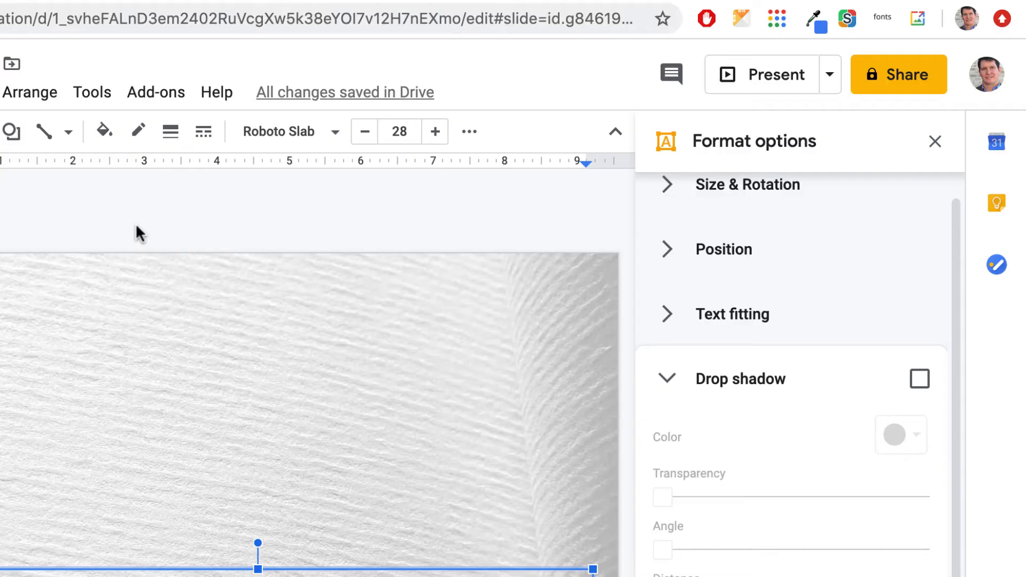
{"action": "key", "text": "ctrl+v"}
{"action": "left_click_drag", "start_coordinate": [490, 286], "coordinate": [647, 318]}
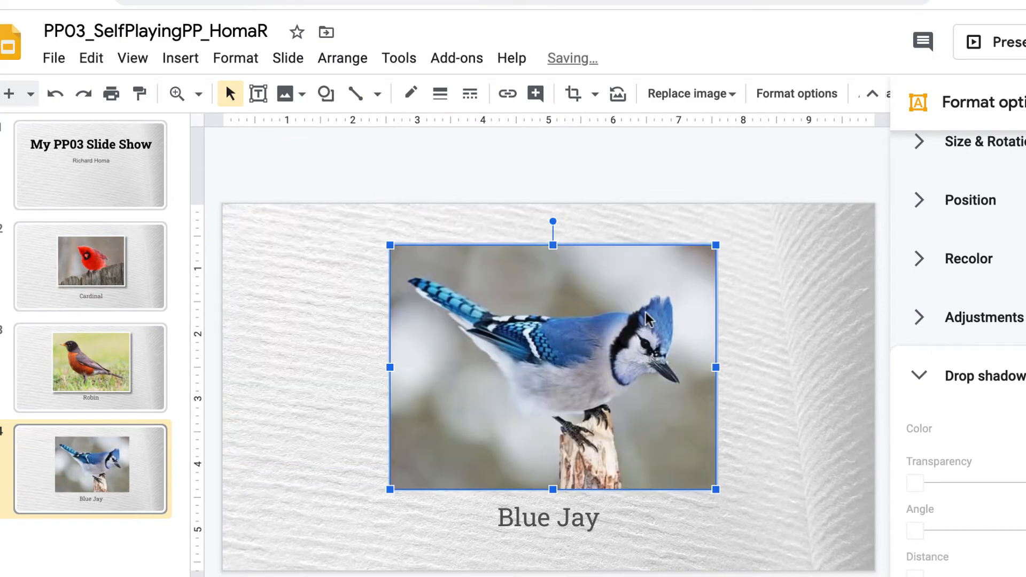
Copy the border and shadow formatting of the robin picture on slide 3 onto the blue jay picture with Paint format.
{"action": "left_click", "coordinate": [119, 340]}
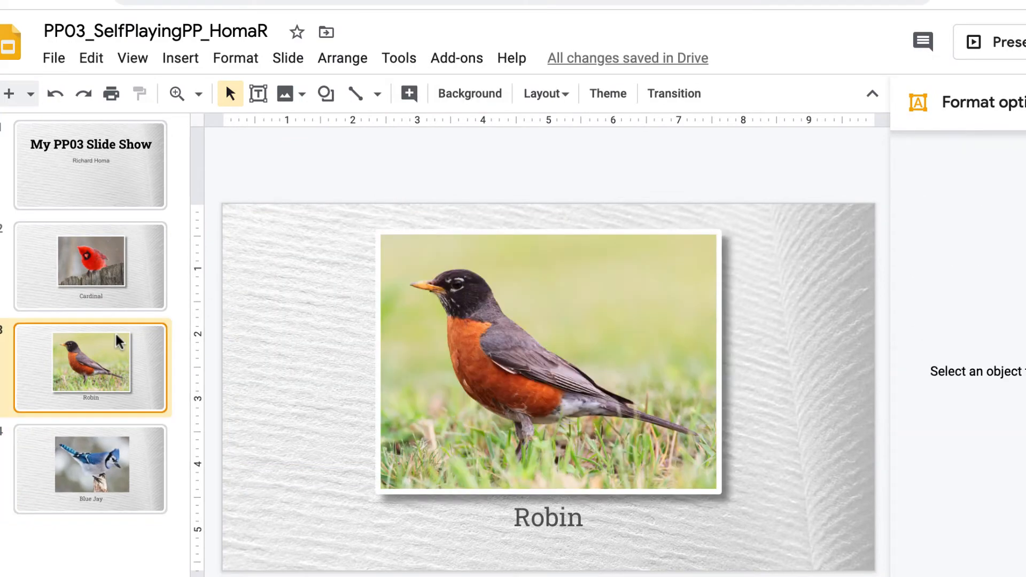
{"action": "left_click", "coordinate": [548, 283]}
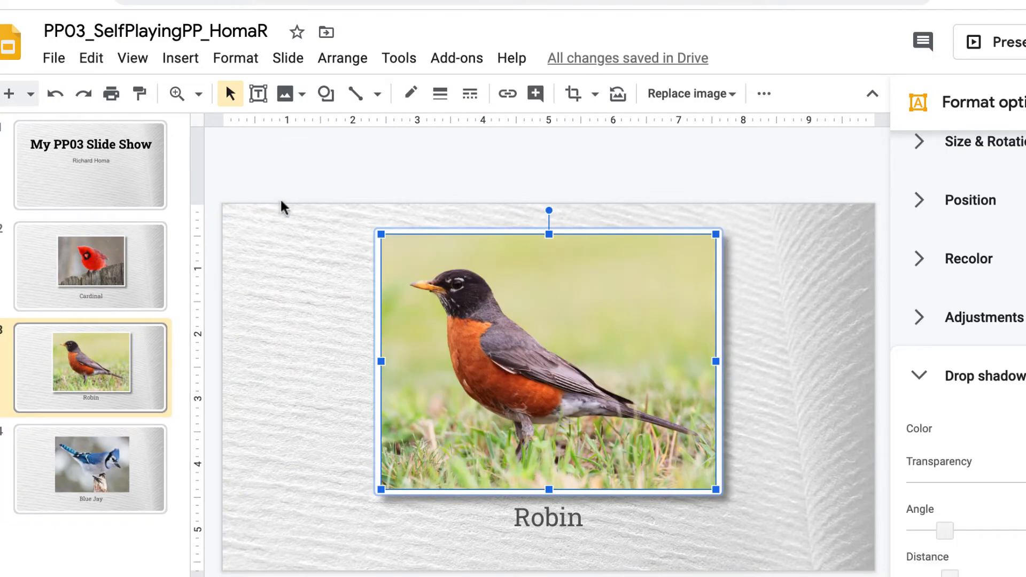
{"action": "left_click", "coordinate": [145, 102]}
{"action": "left_click", "coordinate": [114, 467]}
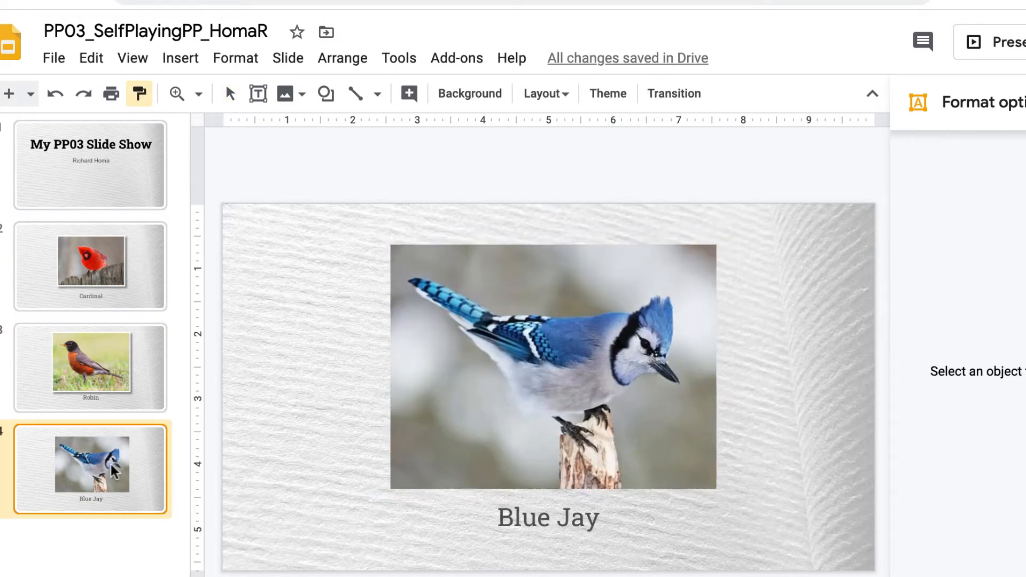
{"action": "left_click", "coordinate": [564, 316]}
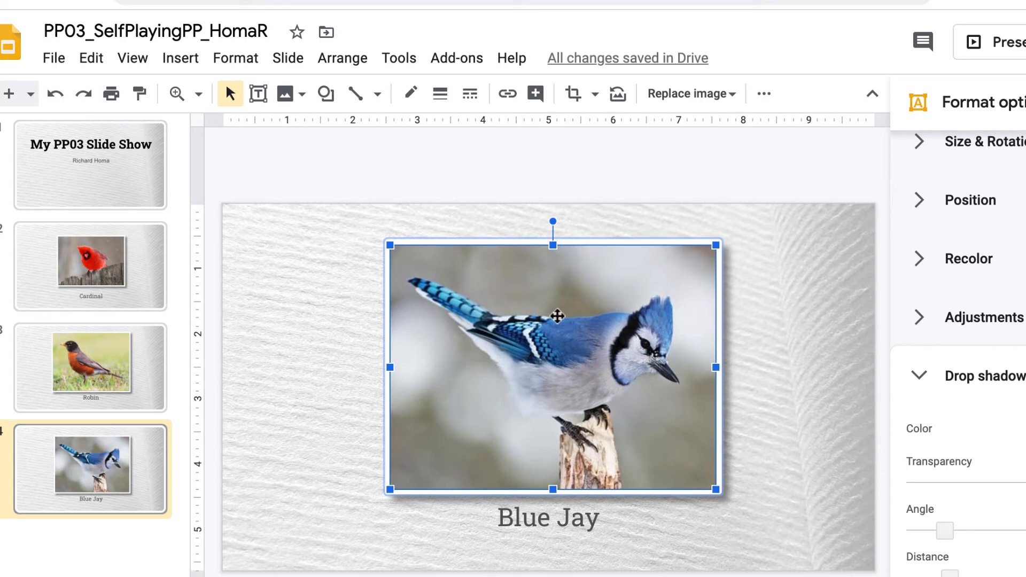
Duplicate slide 4, and copy the All About Birds house sparrow picture from a Google Images search for "sparrow".
{"action": "right_click", "coordinate": [143, 482]}
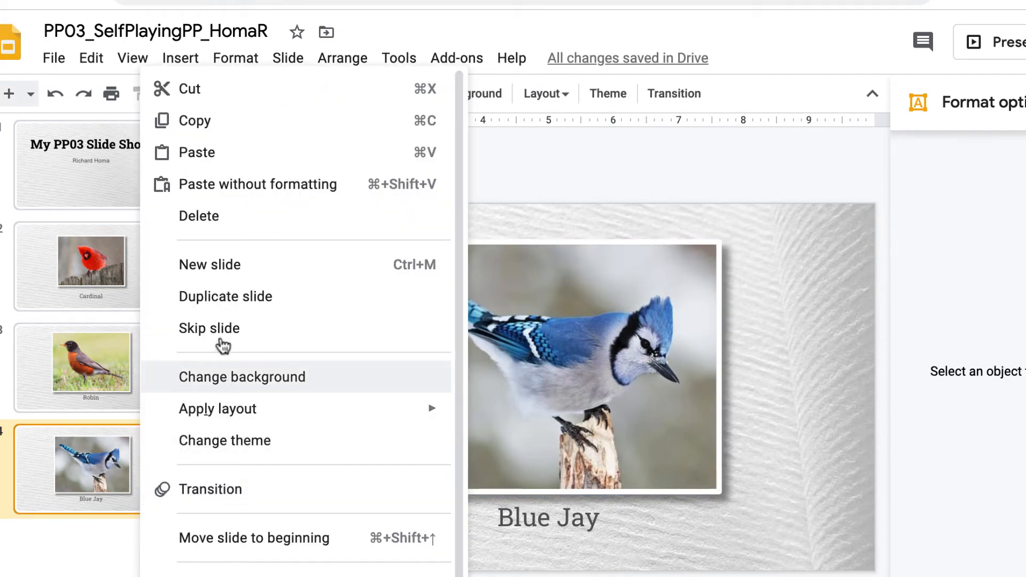
{"action": "left_click", "coordinate": [227, 296]}
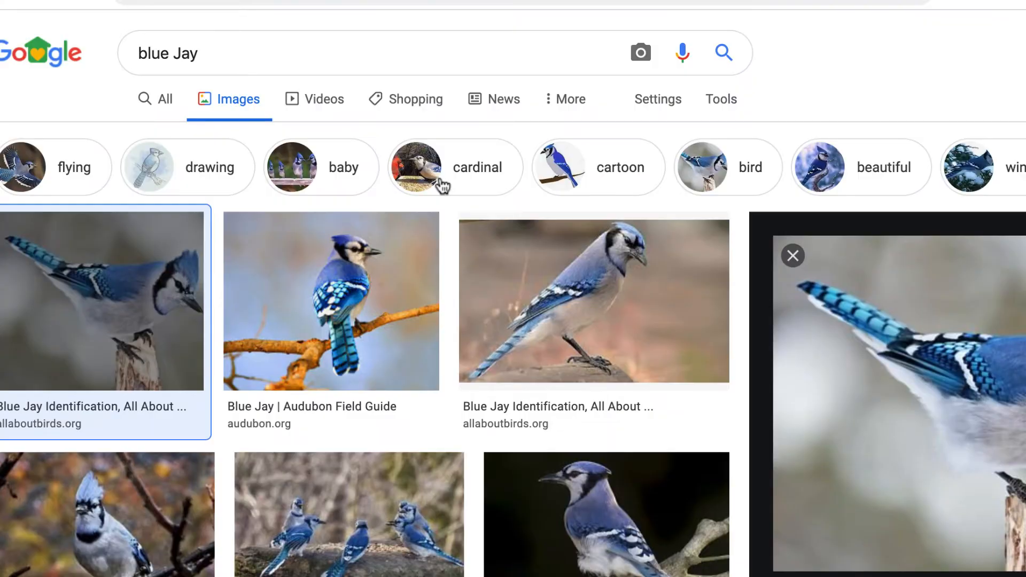
{"action": "left_click_drag", "start_coordinate": [211, 60], "coordinate": [113, 52]}
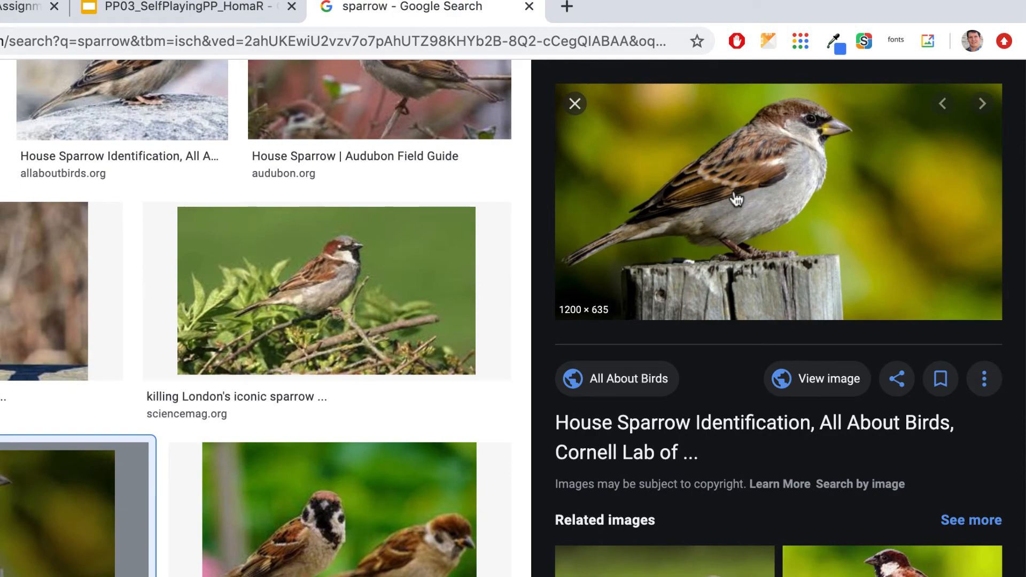
{"action": "scroll", "coordinate": [760, 474], "scroll_direction": "down", "scroll_amount": 5}
{"action": "right_click", "coordinate": [783, 157]}
{"action": "left_click", "coordinate": [756, 360]}
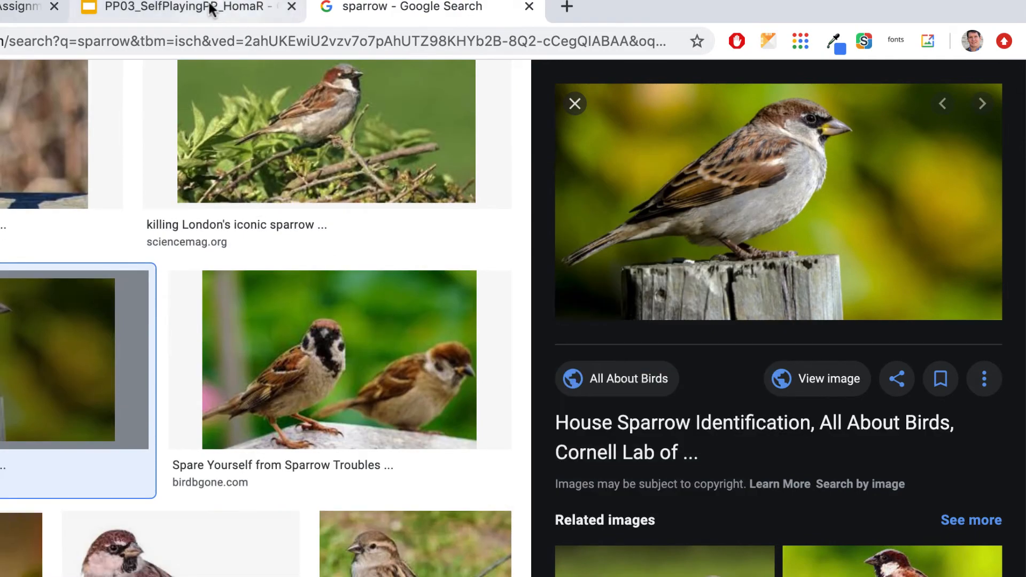
Return to the Google Slides presentation, delete the blue jay picture from slide 5 and change its caption to "Sparrow".
{"action": "left_click", "coordinate": [187, 8]}
{"action": "key", "text": "Delete"}
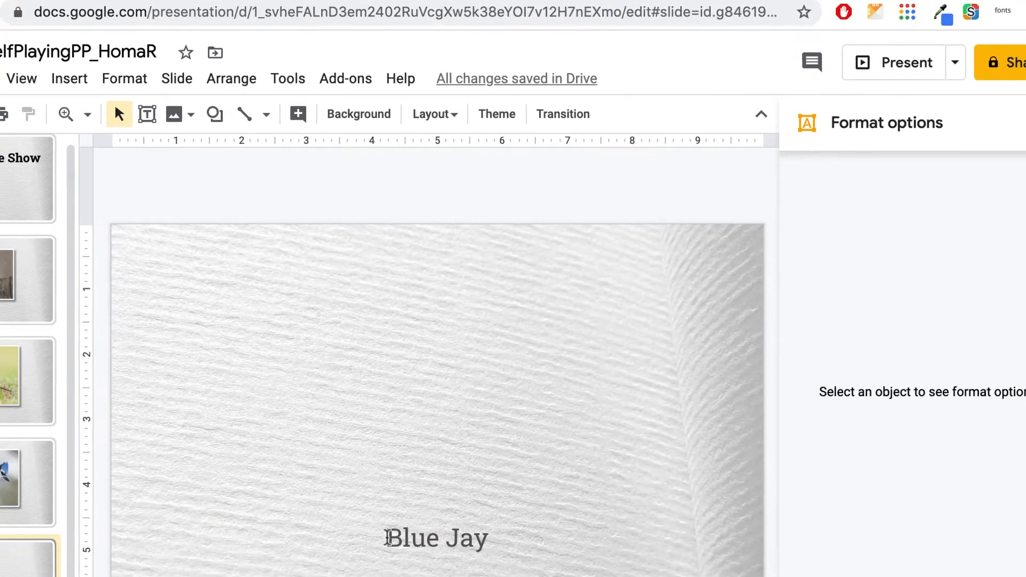
{"action": "triple_click", "coordinate": [400, 555]}
{"action": "type", "text": "Sparrow"}
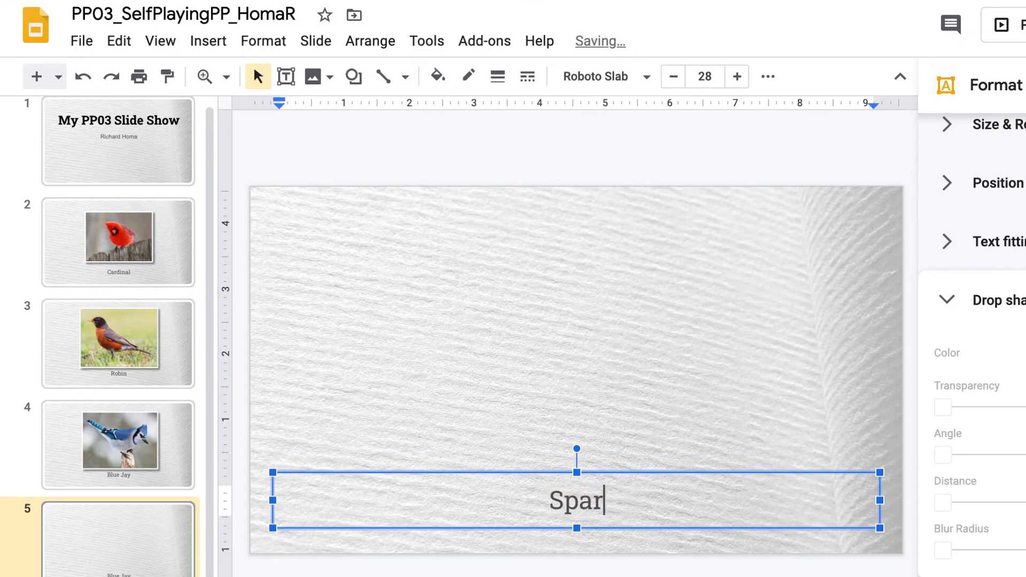
Paste the copied sparrow picture onto slide 5, shrink it slightly and center it above the caption.
{"action": "left_click", "coordinate": [647, 279]}
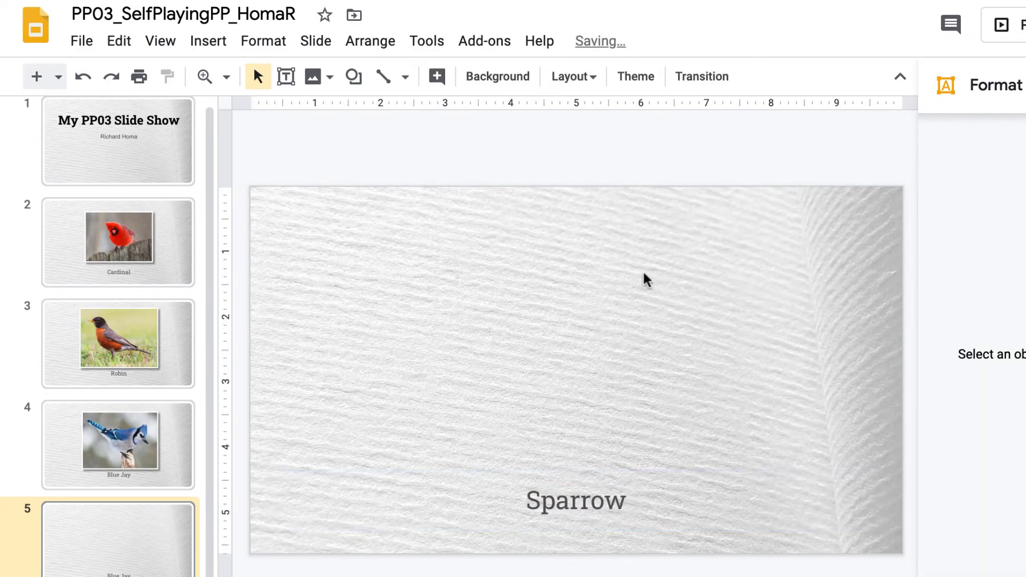
{"action": "key", "text": "ctrl+v"}
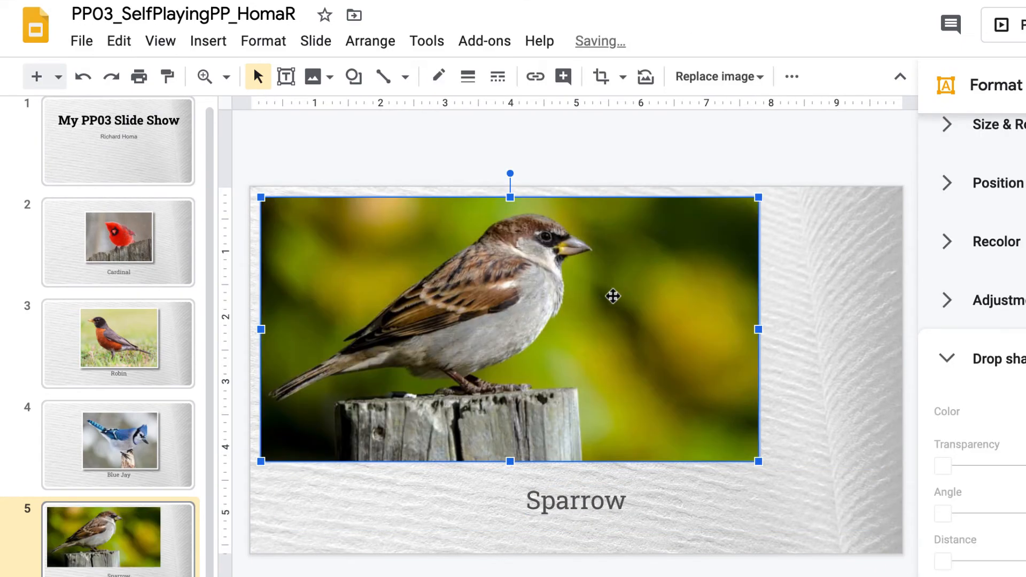
{"action": "left_click_drag", "start_coordinate": [695, 313], "coordinate": [693, 352]}
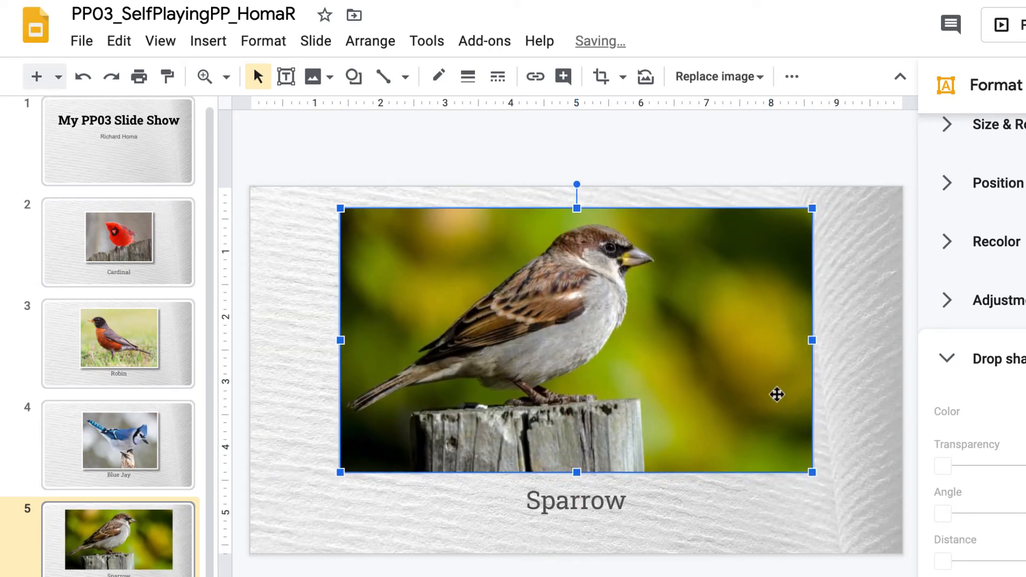
Copy the border and shadow formatting of the blue jay picture on slide 4 onto the sparrow picture with Paint format.
{"action": "left_click", "coordinate": [167, 465]}
{"action": "left_click", "coordinate": [668, 293]}
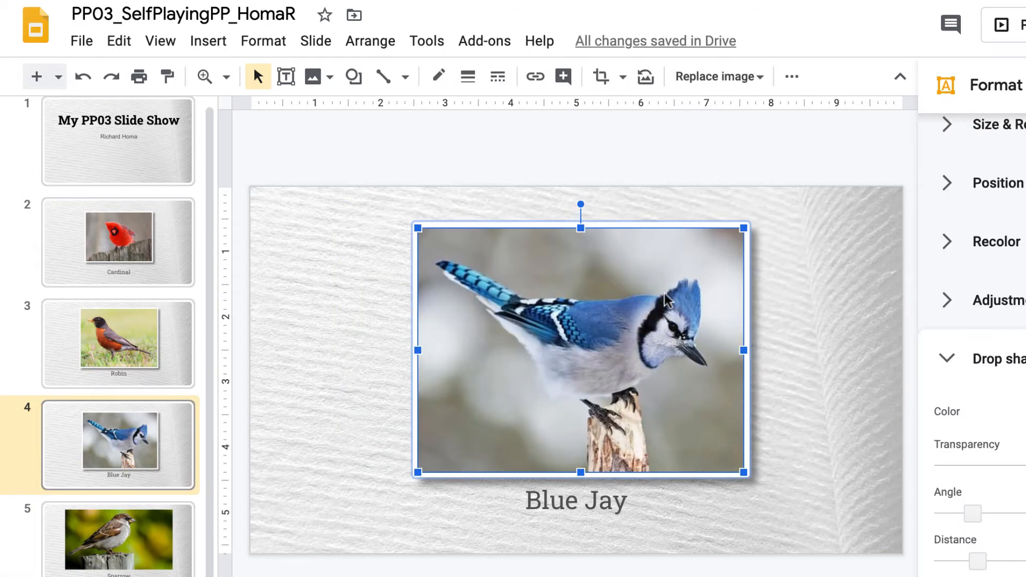
{"action": "left_click", "coordinate": [167, 77]}
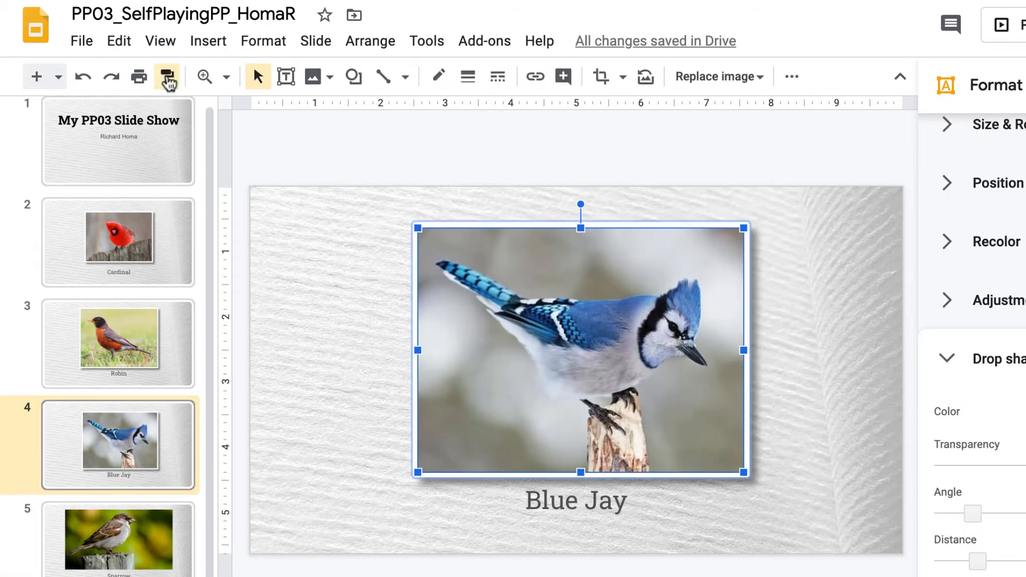
{"action": "left_click", "coordinate": [149, 550]}
{"action": "left_click", "coordinate": [588, 320]}
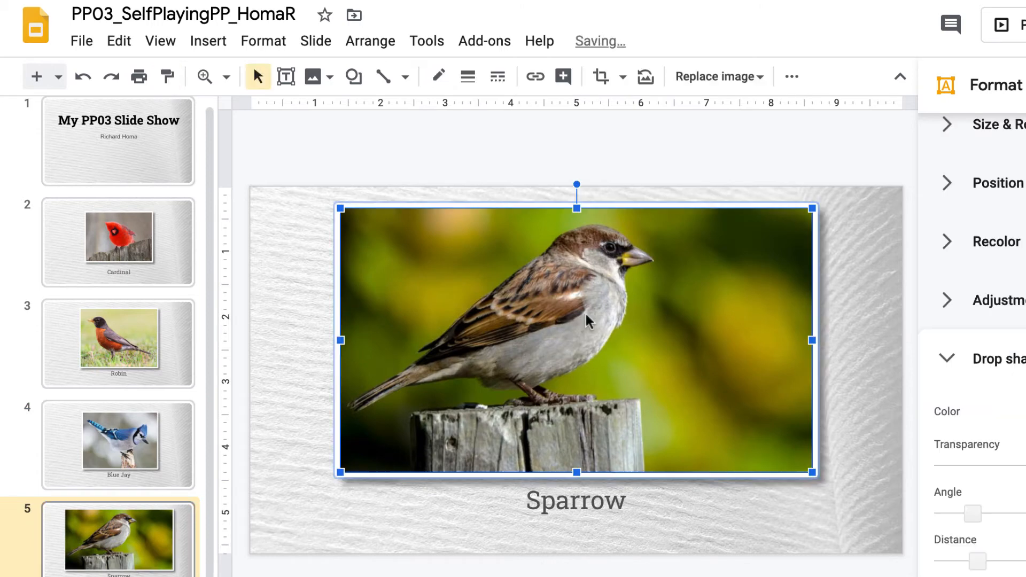
{"action": "left_click", "coordinate": [645, 156]}
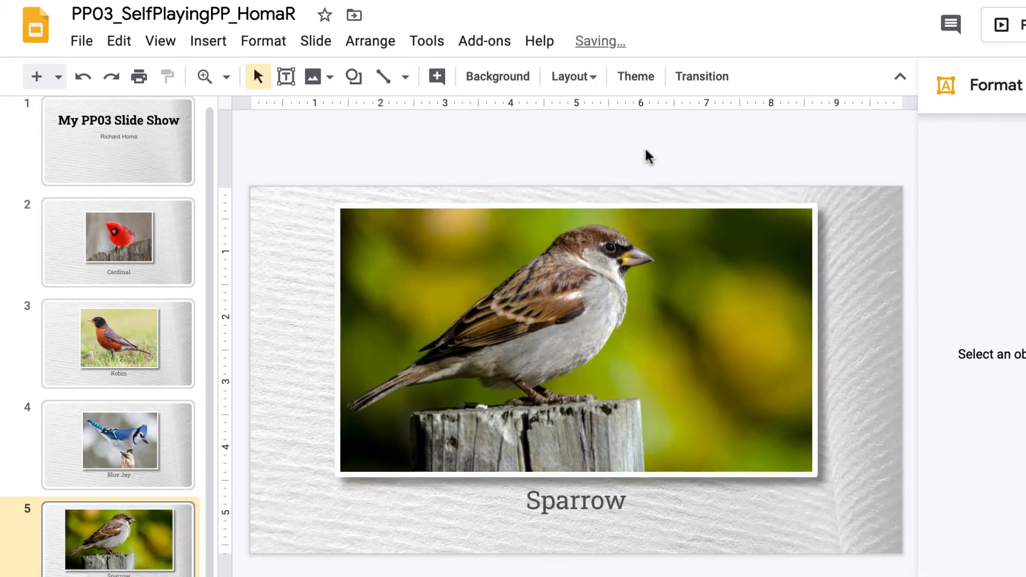